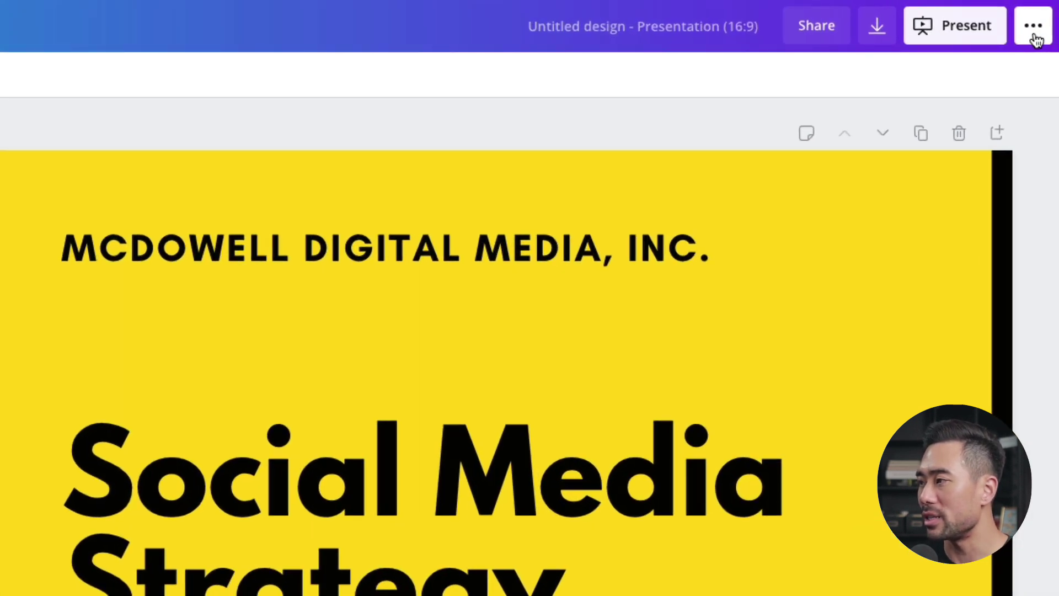
# Step: Choose Present and record, then enter the recording studio with webcam and microphone selected
pyautogui.click(1033, 28)
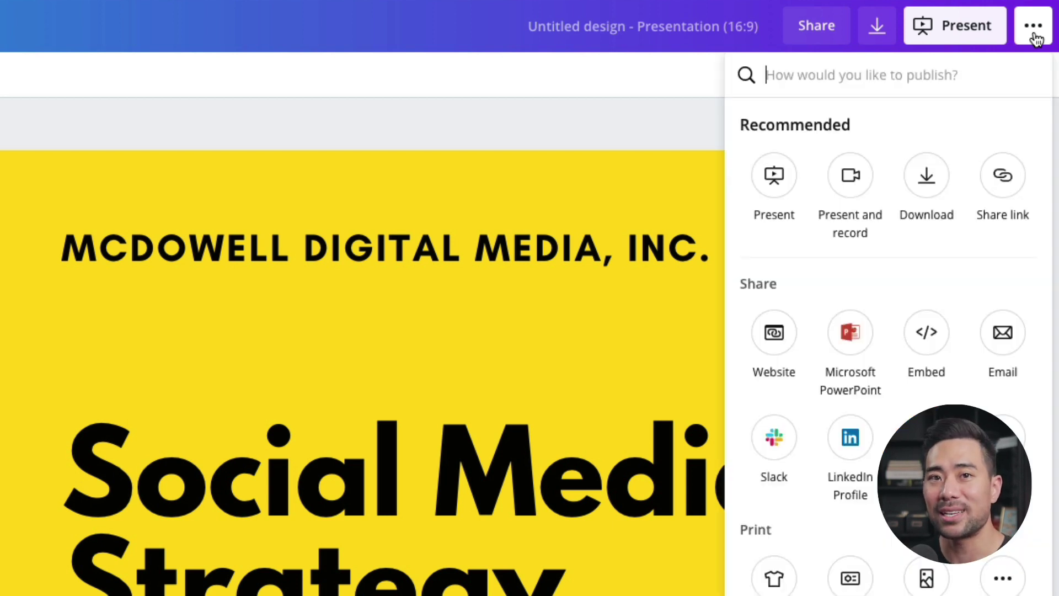
pyautogui.click(848, 191)
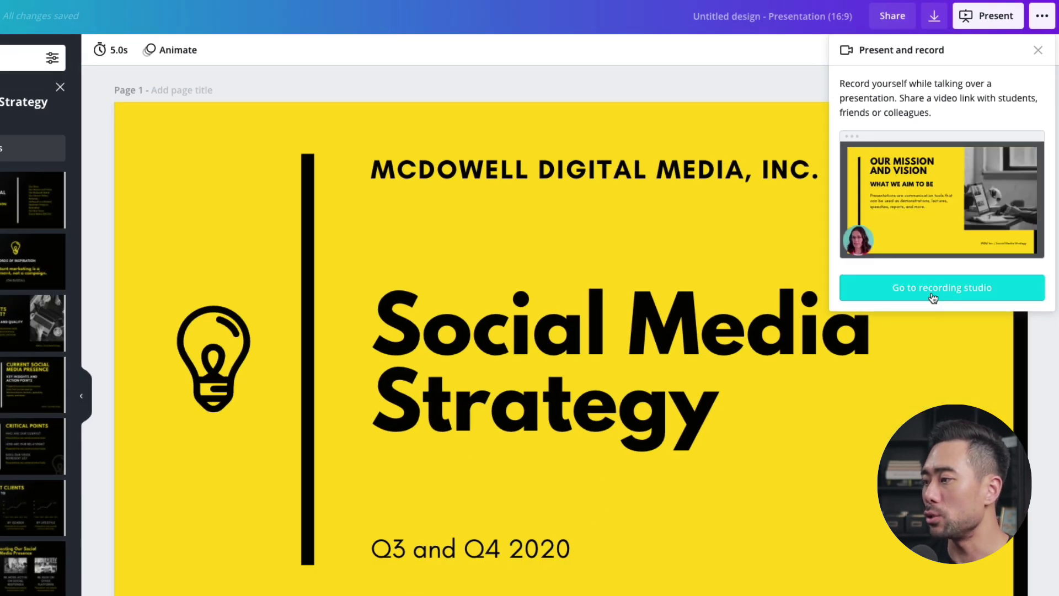
pyautogui.click(933, 298)
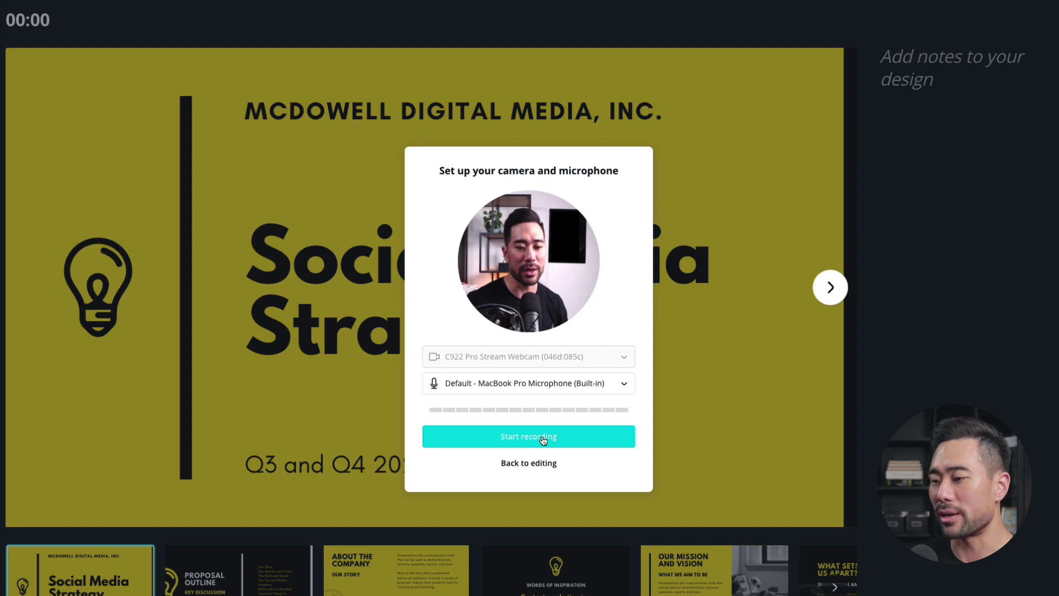
# Step: Start recording and narrate while advancing two slides to 'What Sets Us Apart?'
pyautogui.click(544, 437)
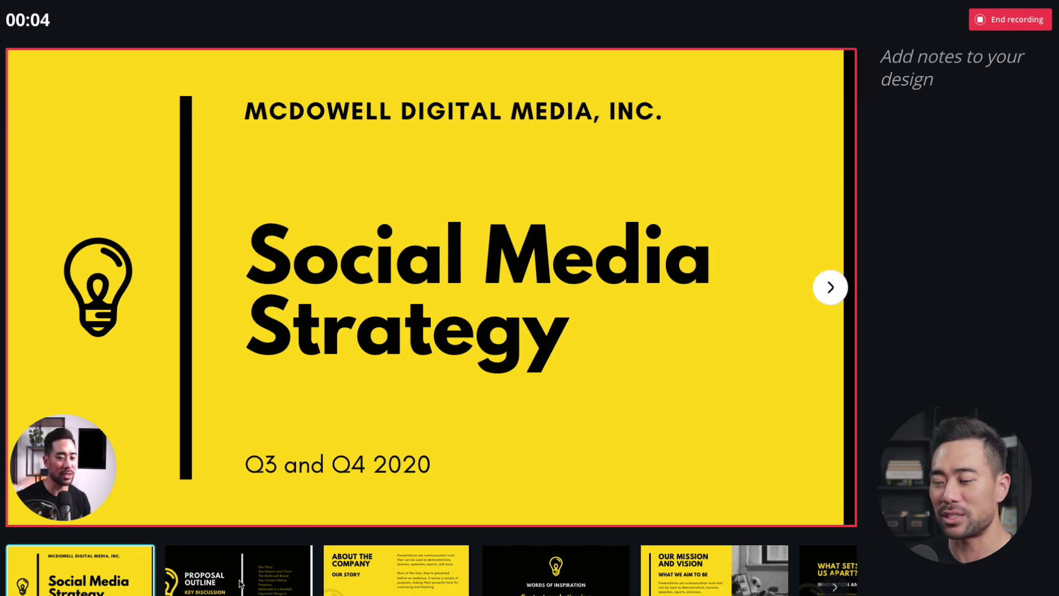
pyautogui.press('Right')
pyautogui.press('Right')
pyautogui.press('Right')
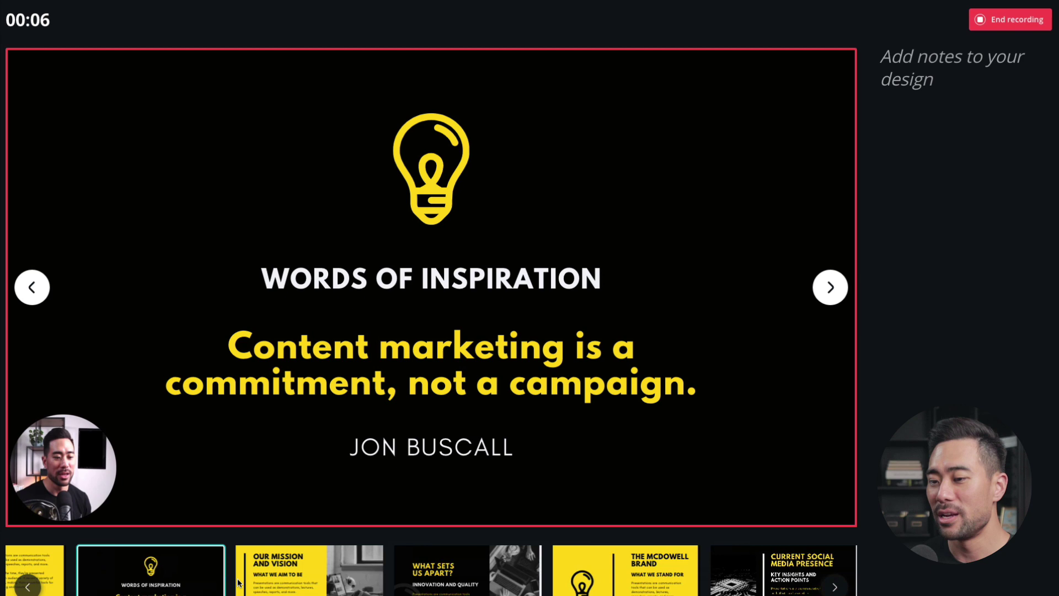
pyautogui.press('Right')
pyautogui.press('Right')
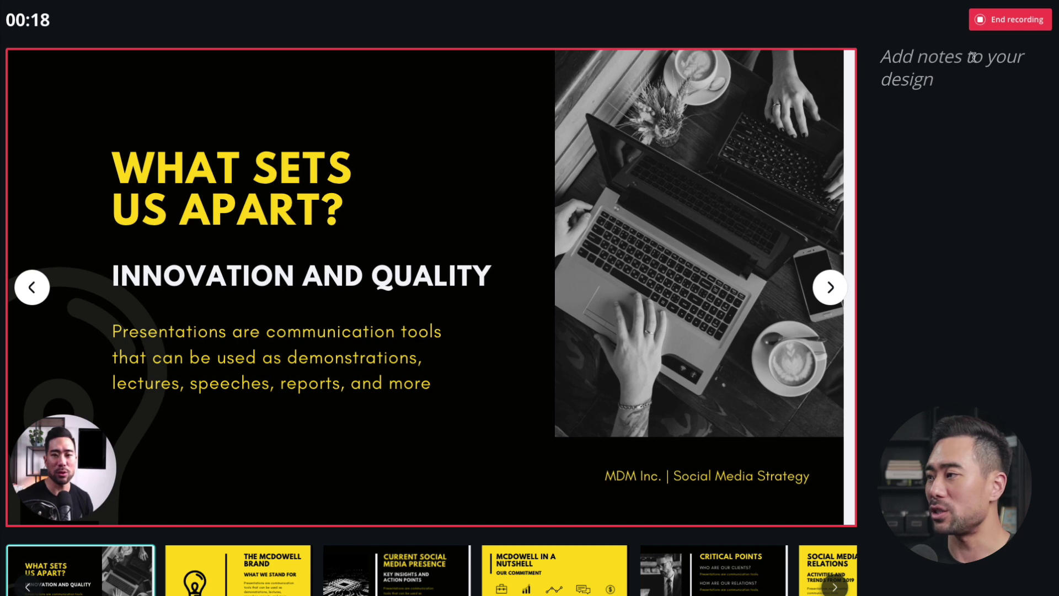
# Step: End the recording so it uploads and its shareable link can be copied
pyautogui.click(1011, 25)
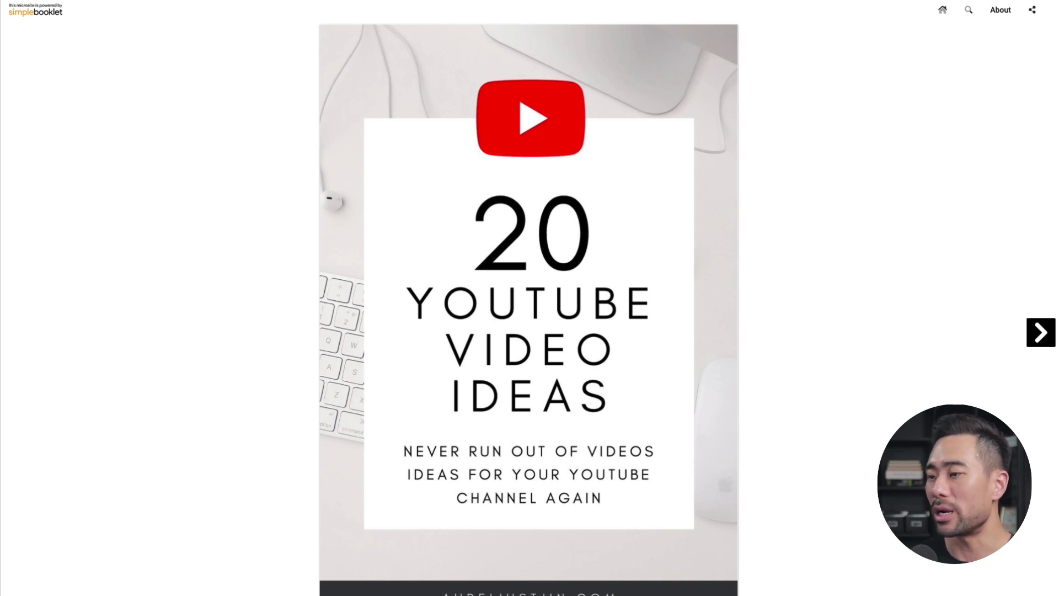
# Step: Flip forward three pages through the 20 YouTube Video Ideas booklet, then back one
pyautogui.click(1051, 345)
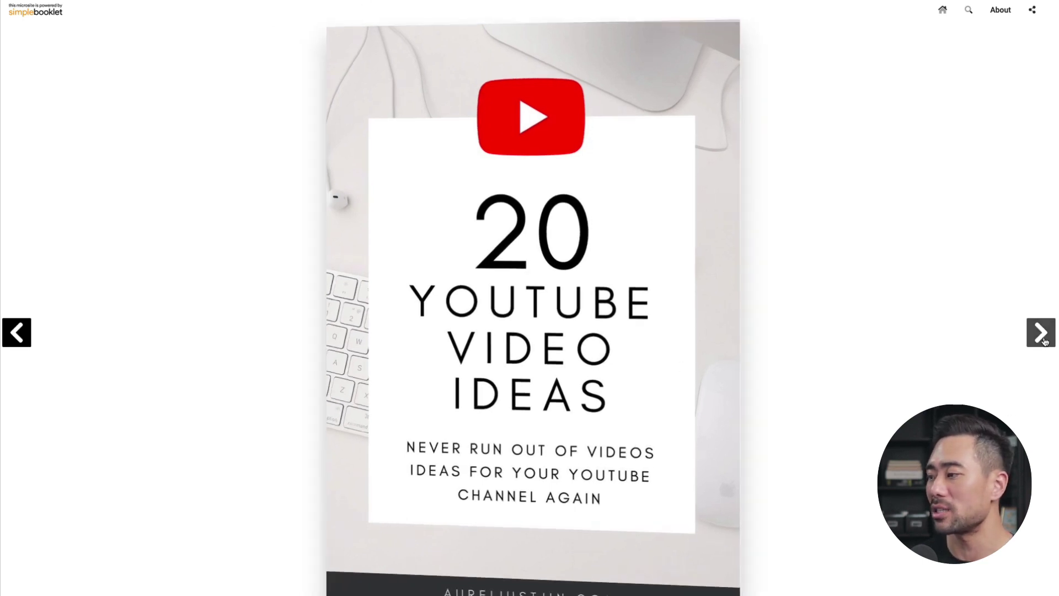
pyautogui.click(1045, 342)
pyautogui.click(1044, 342)
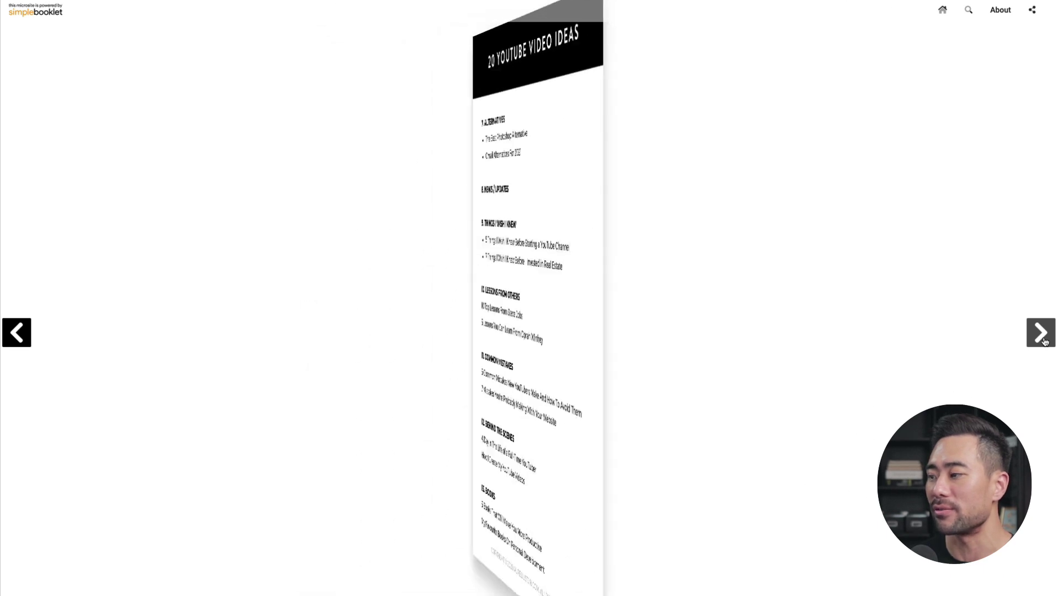
pyautogui.click(6, 340)
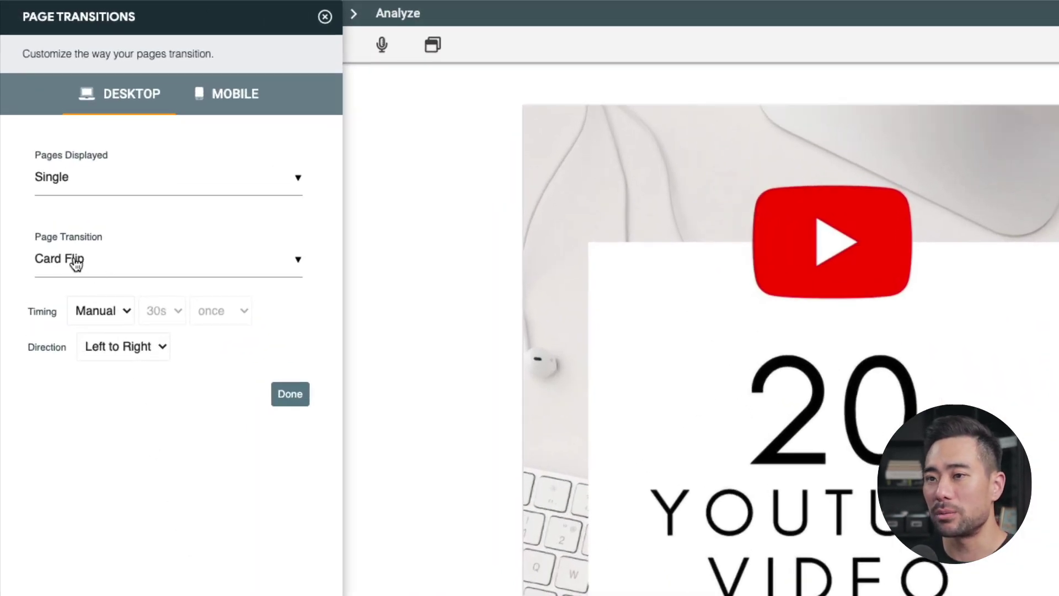
# Step: Set Double pages displayed with the Double Page Soft Cover transition, then preview two spreads
pyautogui.click(86, 263)
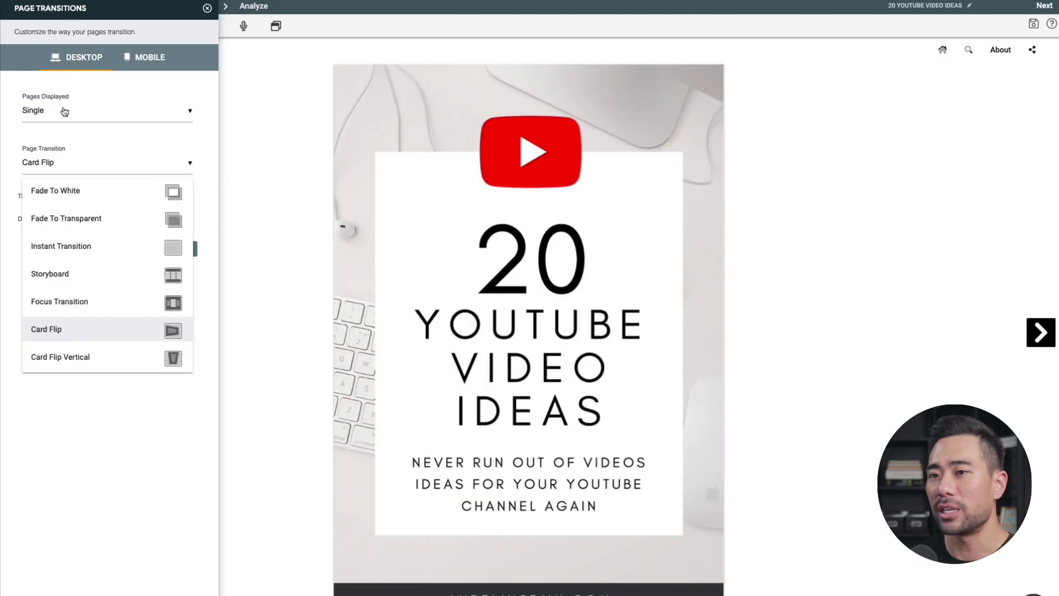
pyautogui.click(101, 176)
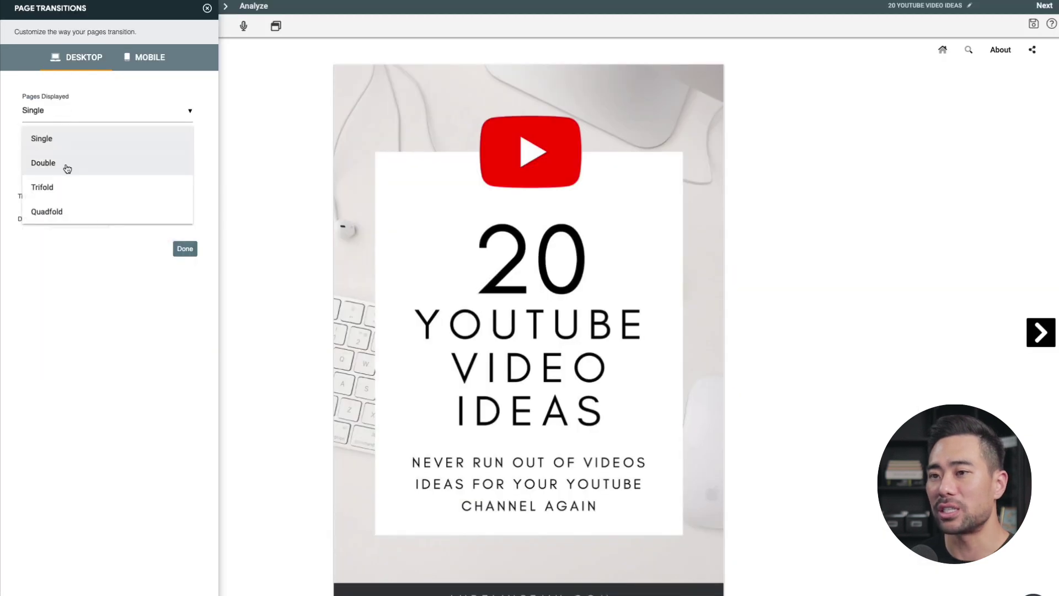
pyautogui.click(66, 167)
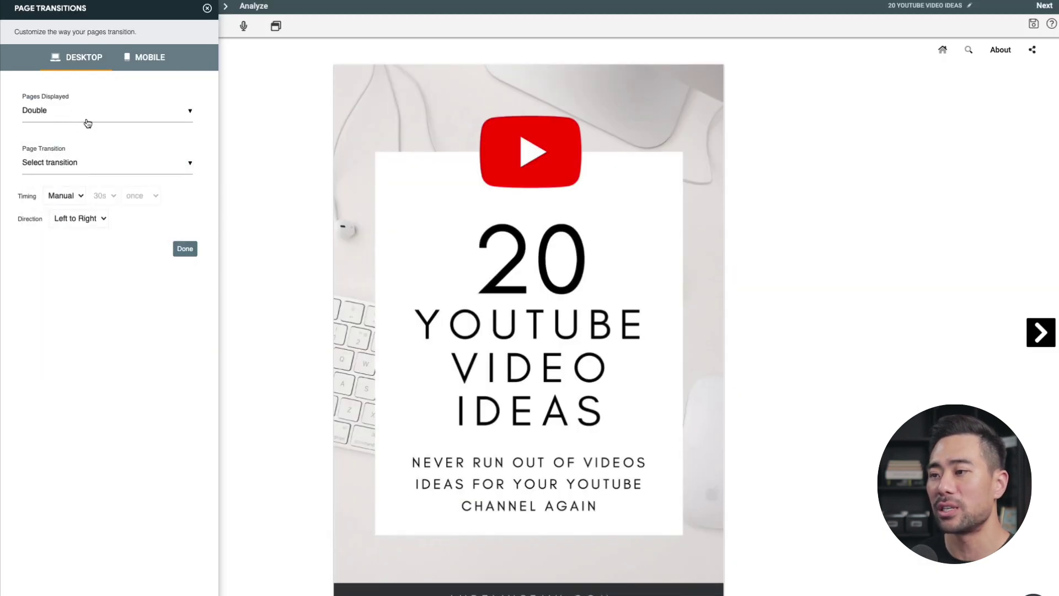
pyautogui.click(87, 122)
pyautogui.click(46, 166)
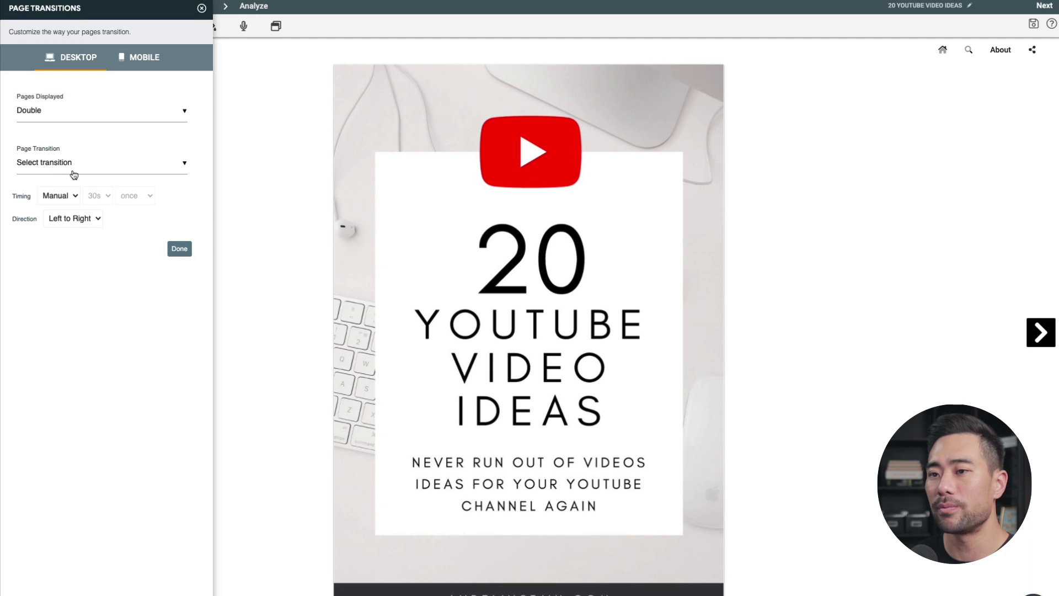
pyautogui.click(74, 167)
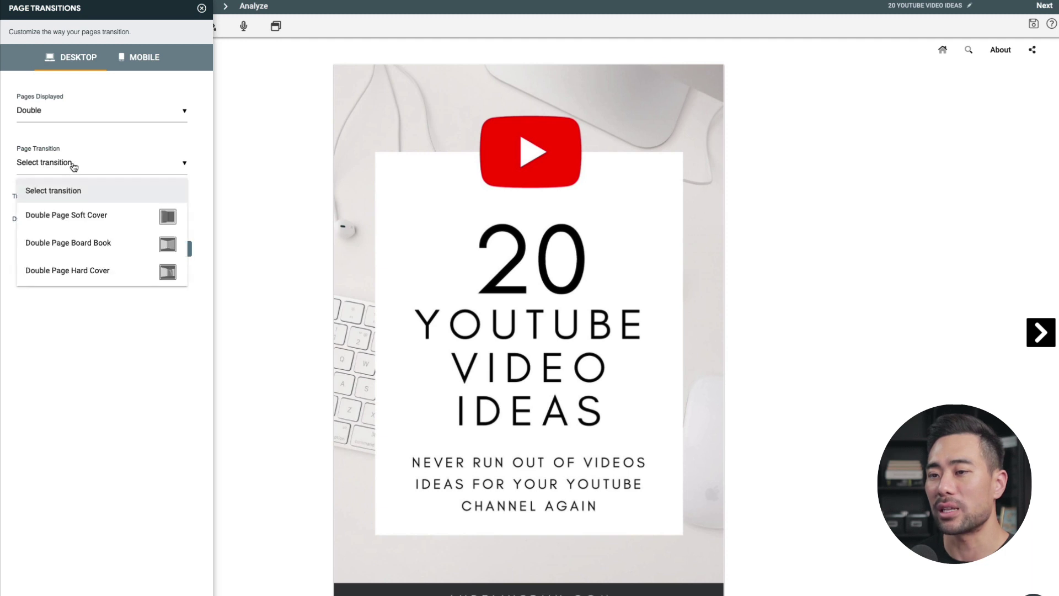
pyautogui.click(95, 220)
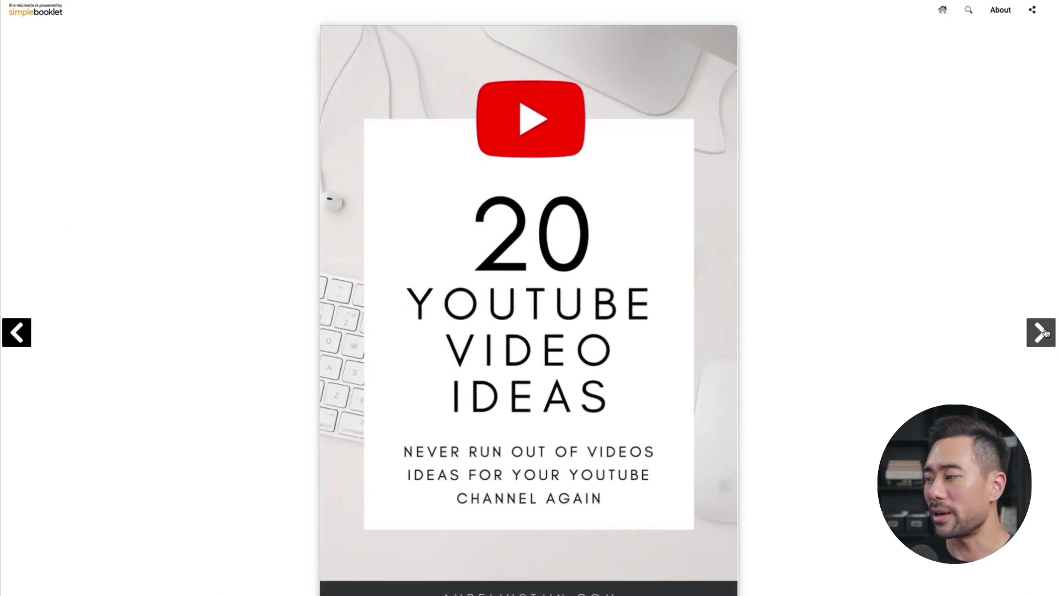
pyautogui.click(1040, 332)
pyautogui.click(1041, 332)
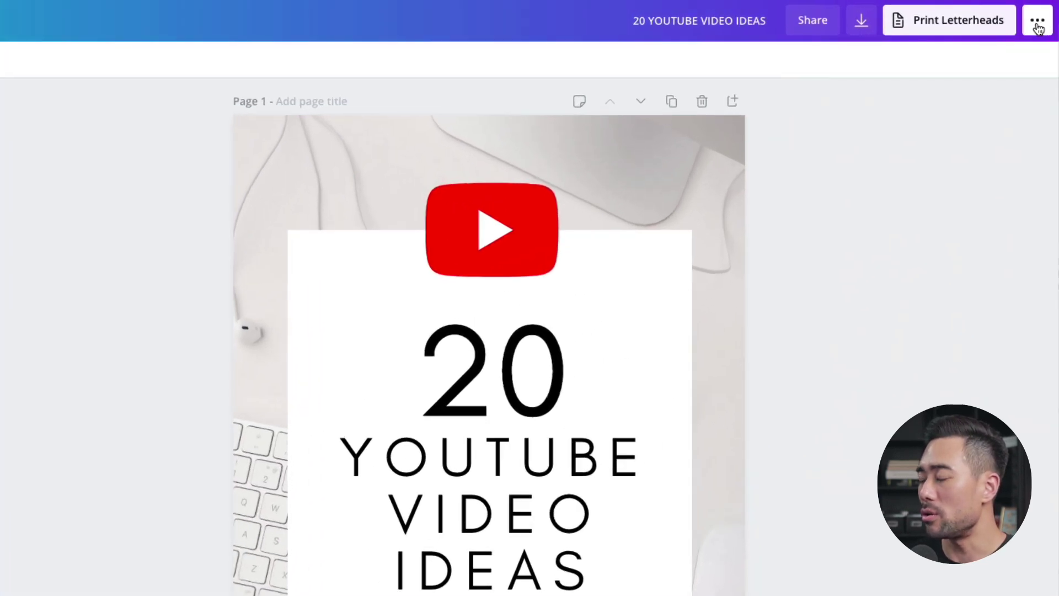
# Step: Find Simplebooklet among all sharing destinations and connect a Simplebooklet account
pyautogui.click(1046, 15)
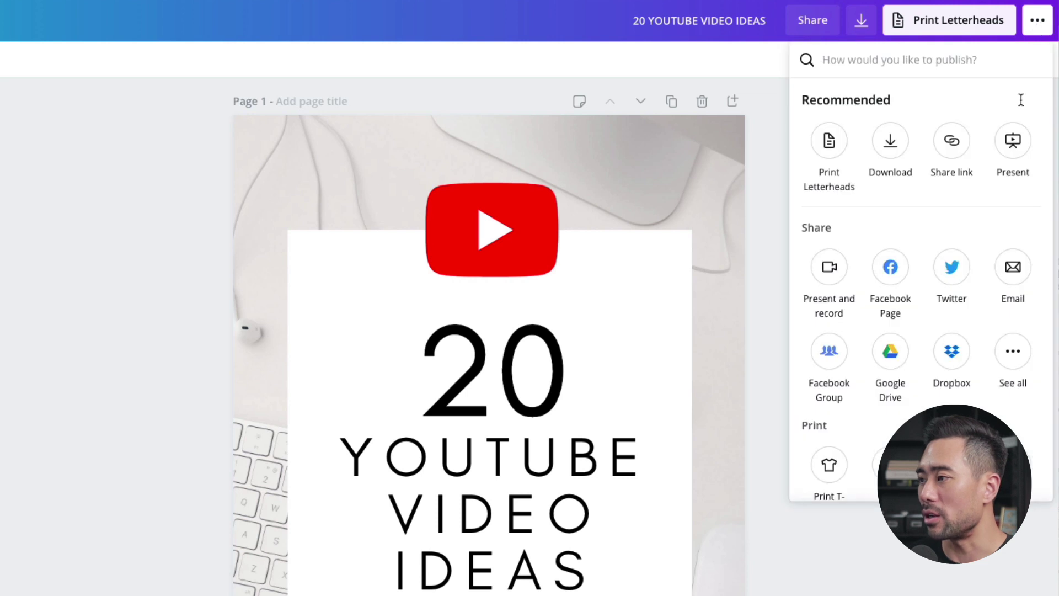
pyautogui.scroll(-1, 873, 326)
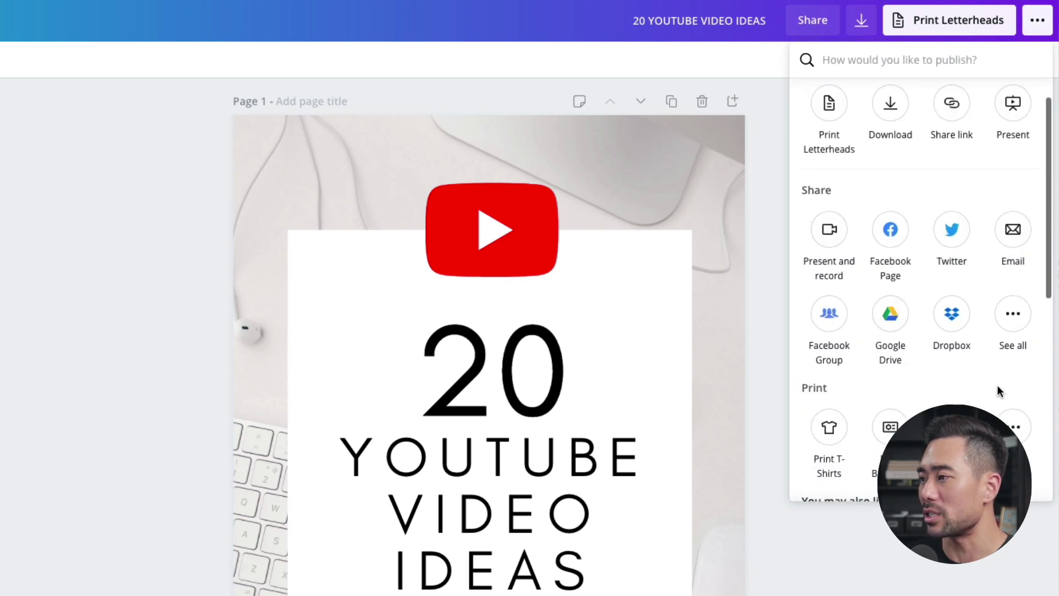
pyautogui.click(1013, 316)
pyautogui.scroll(-3, 992, 359)
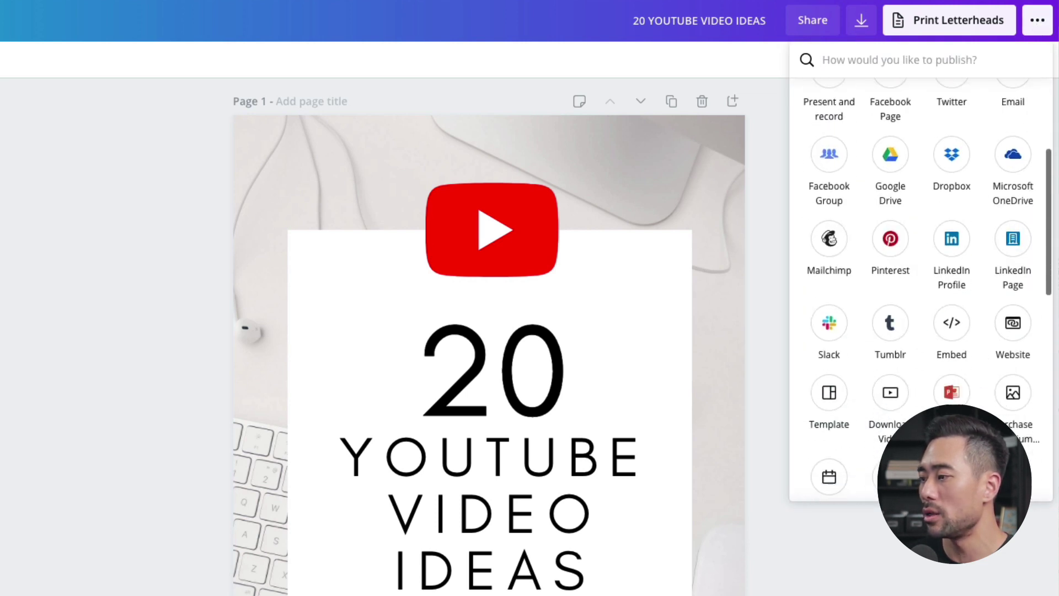
pyautogui.scroll(-1, 950, 338)
pyautogui.click(949, 339)
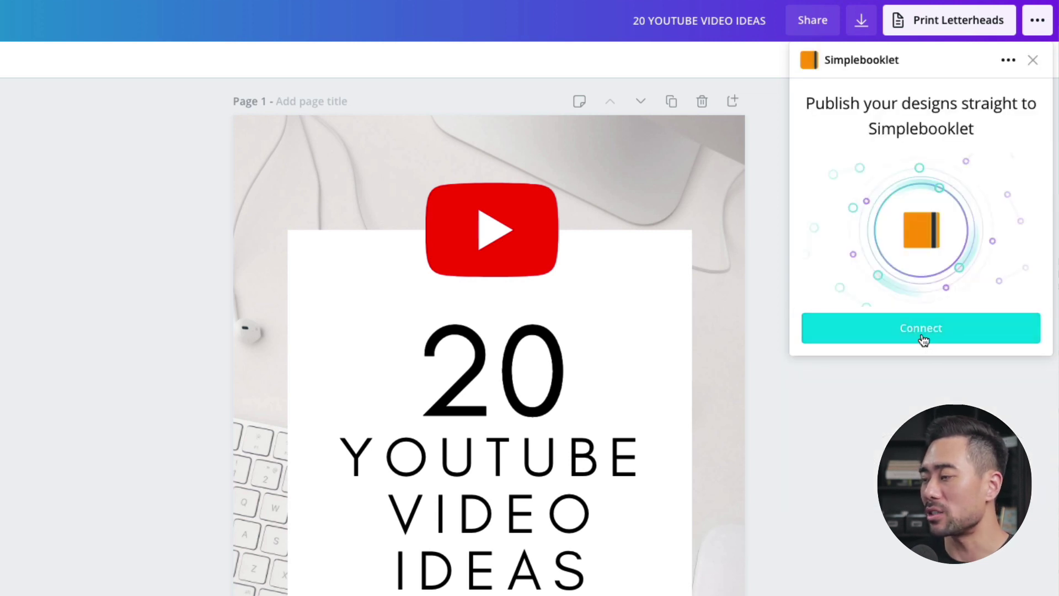
pyautogui.click(923, 331)
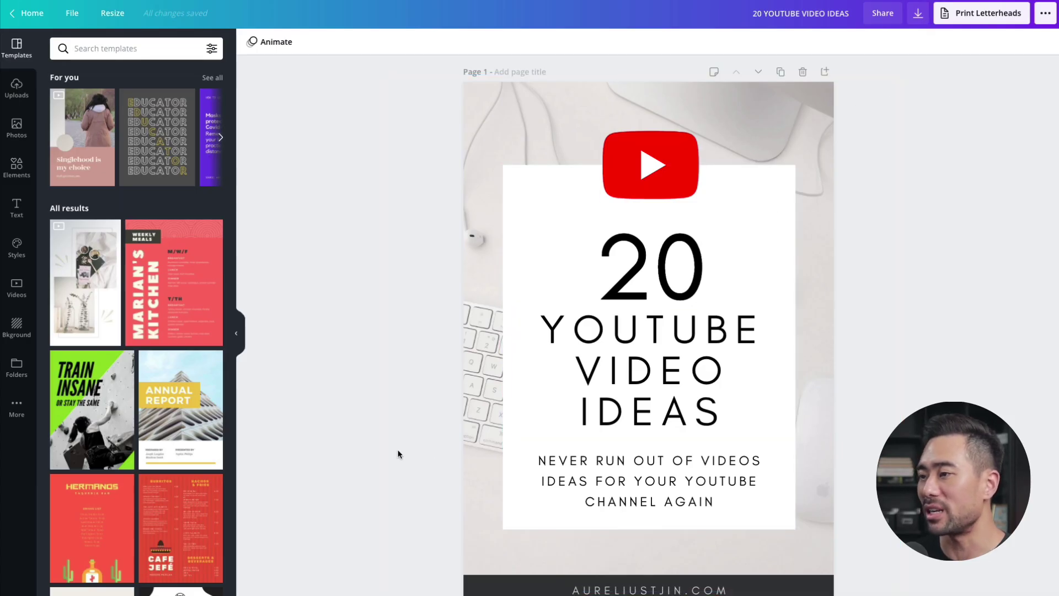
# Step: Save page 1 of the design to Smartmockups from the publish menu
pyautogui.click(1044, 14)
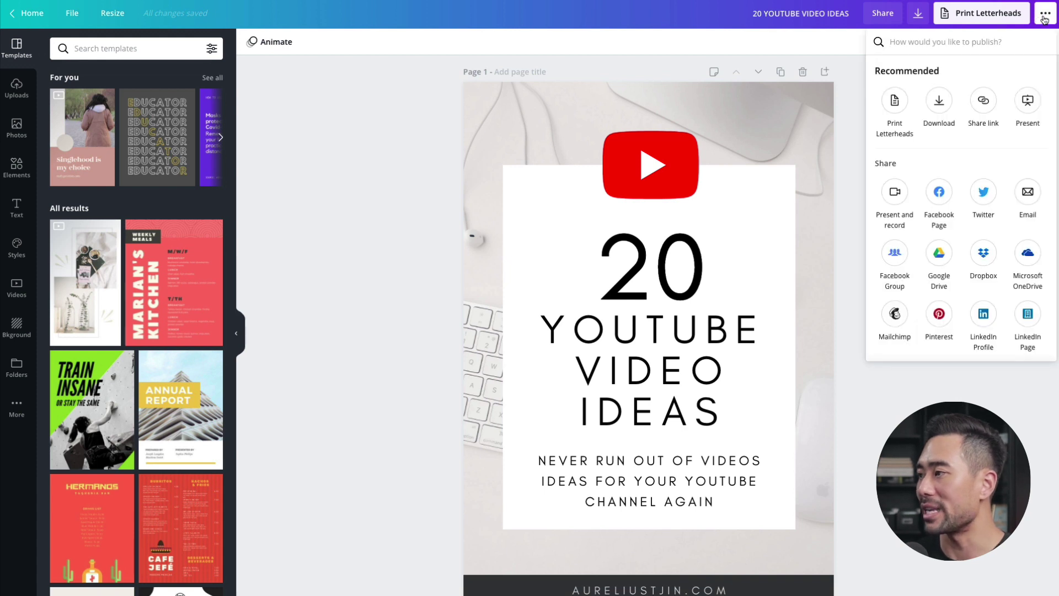
pyautogui.scroll(-3, 1014, 176)
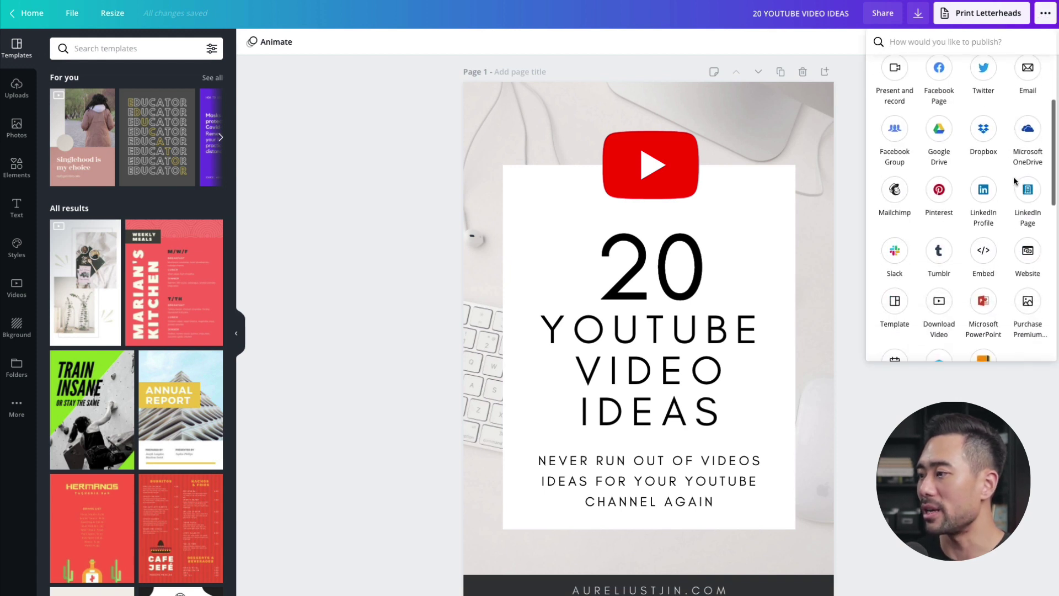
pyautogui.scroll(-3, 1014, 176)
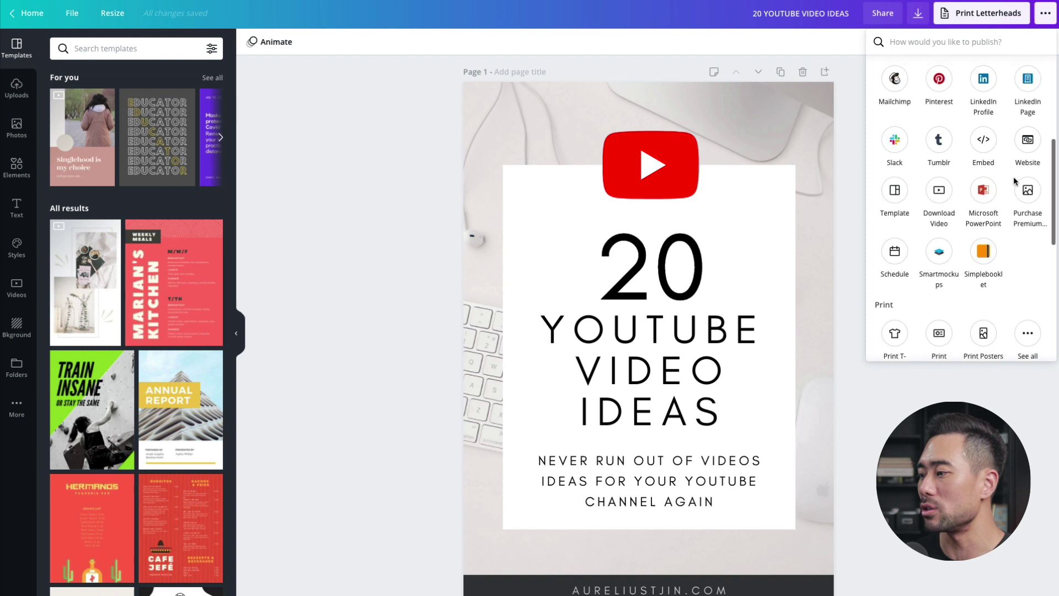
pyautogui.scroll(5, 959, 232)
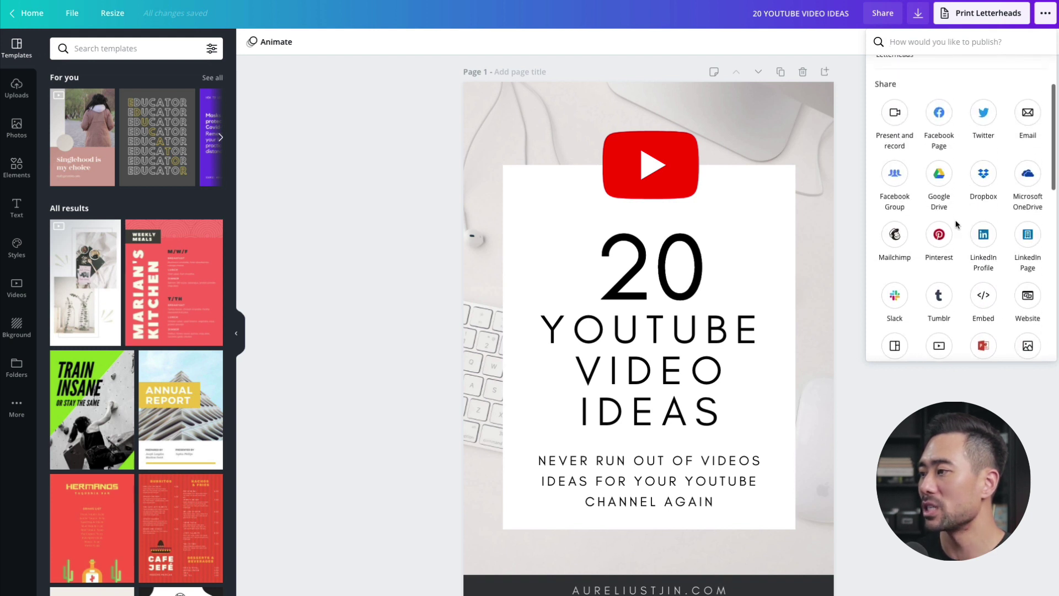
pyautogui.scroll(-5, 940, 180)
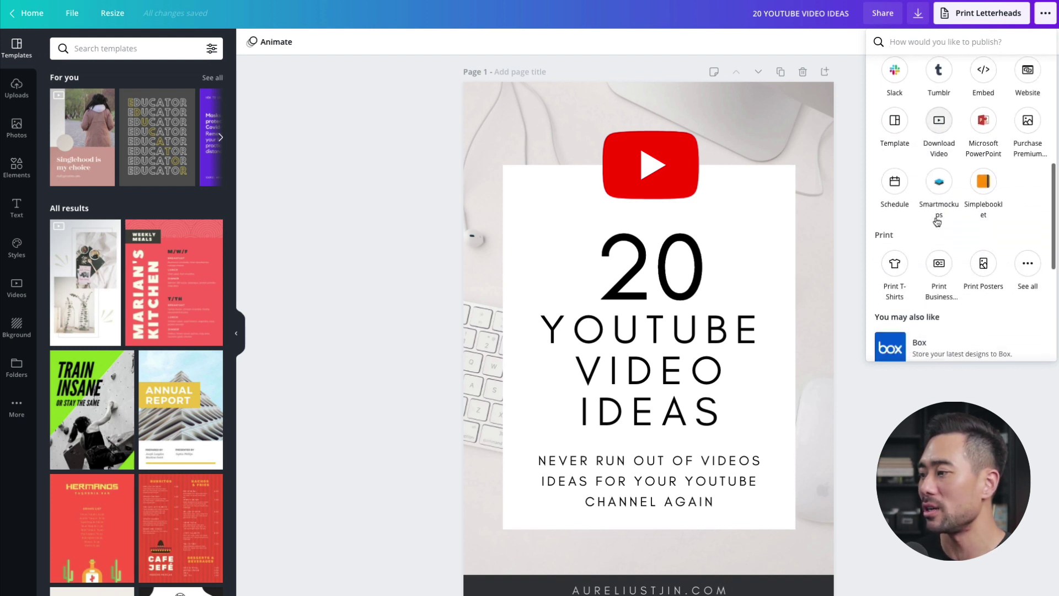
pyautogui.click(939, 176)
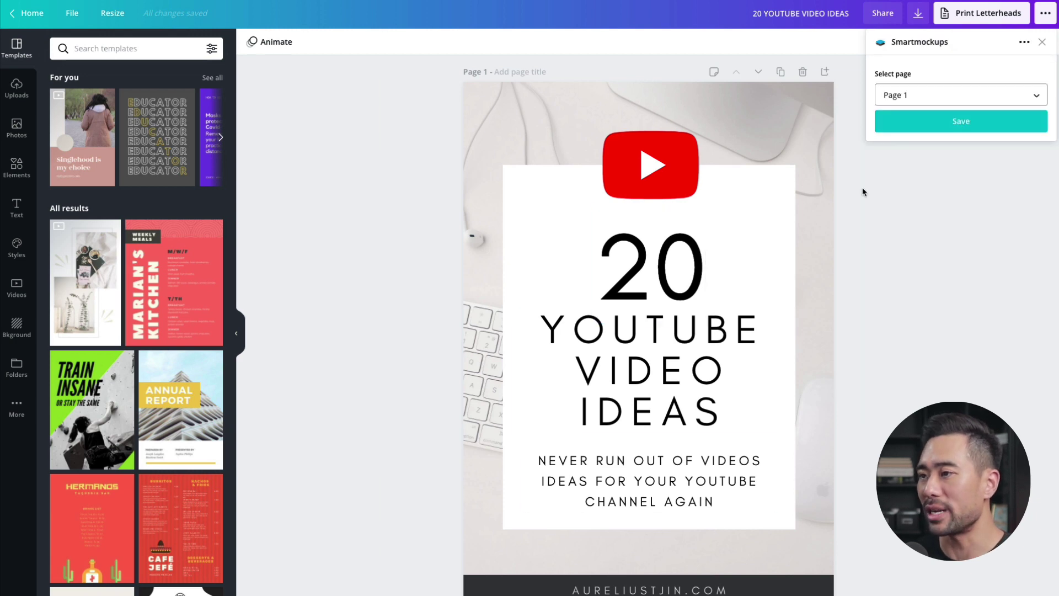
pyautogui.click(960, 123)
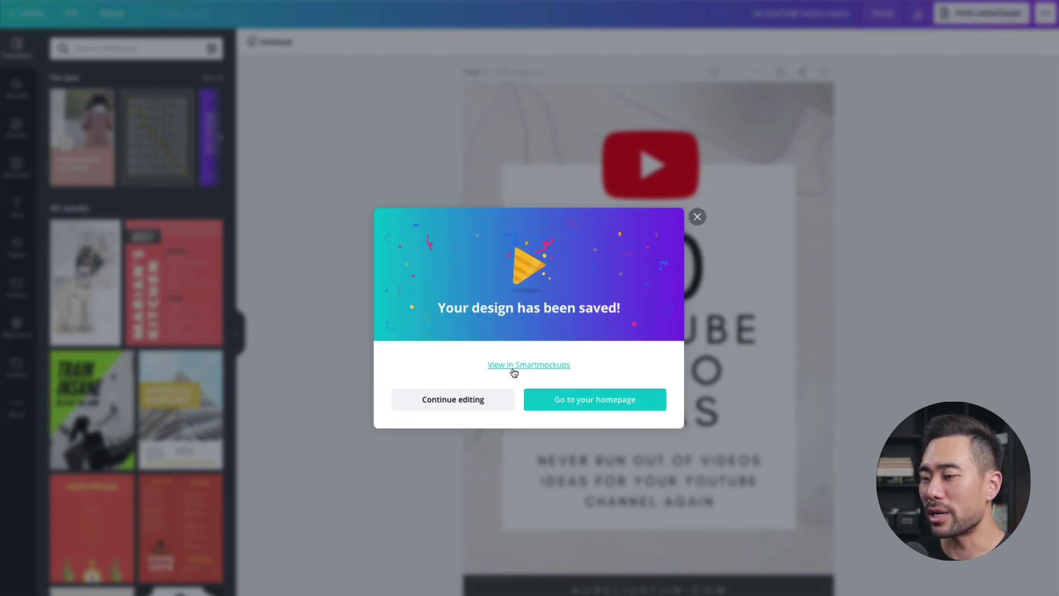
# Step: Open the 'View in Smartmockups' link in a new tab and switch to it
pyautogui.rightClick(526, 365)
pyautogui.click(550, 369)
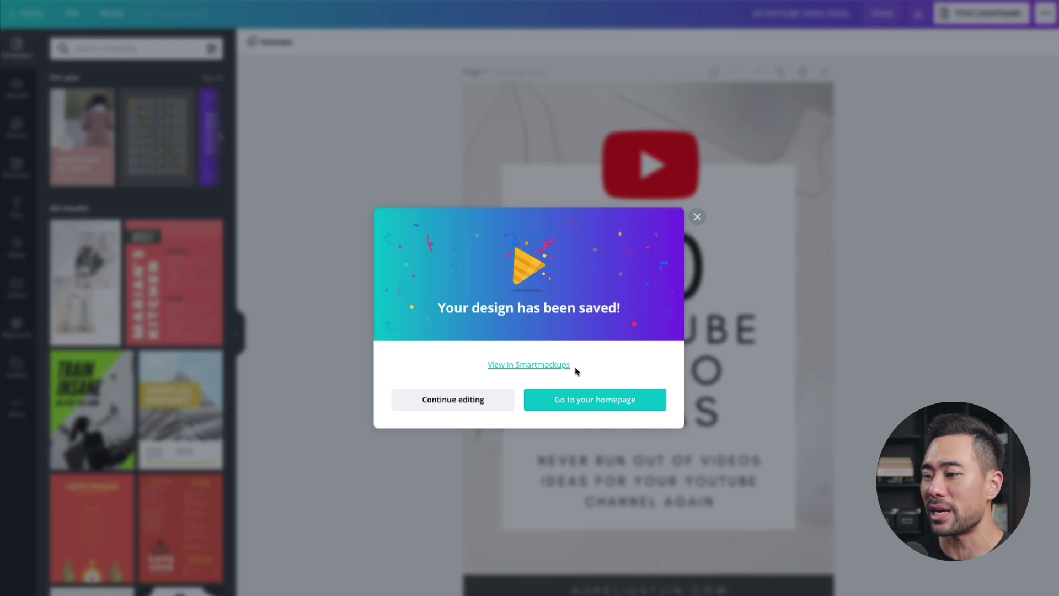
pyautogui.hotkey('ctrl', 'Tab')
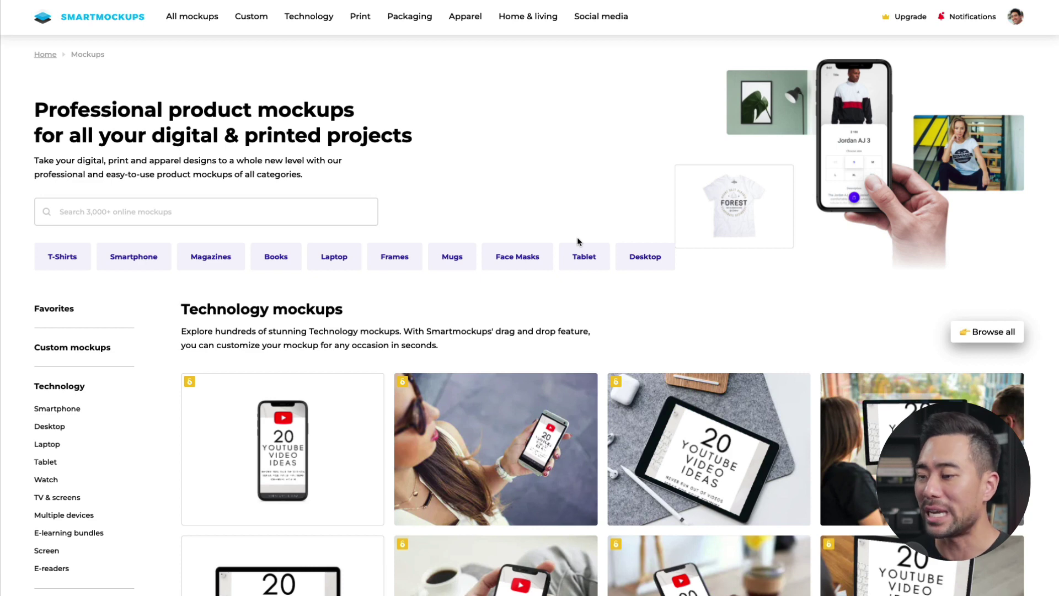
# Step: Scroll the mockup categories and filter to the Books mockups of the design
pyautogui.scroll(-6, 577, 241)
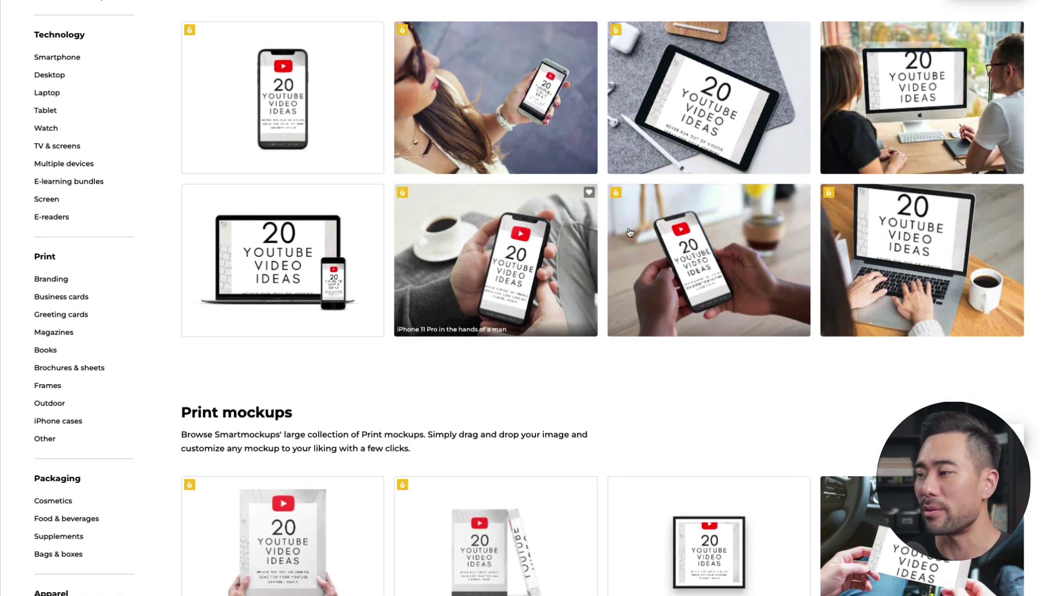
pyautogui.scroll(-3, 677, 397)
pyautogui.scroll(-5, 677, 398)
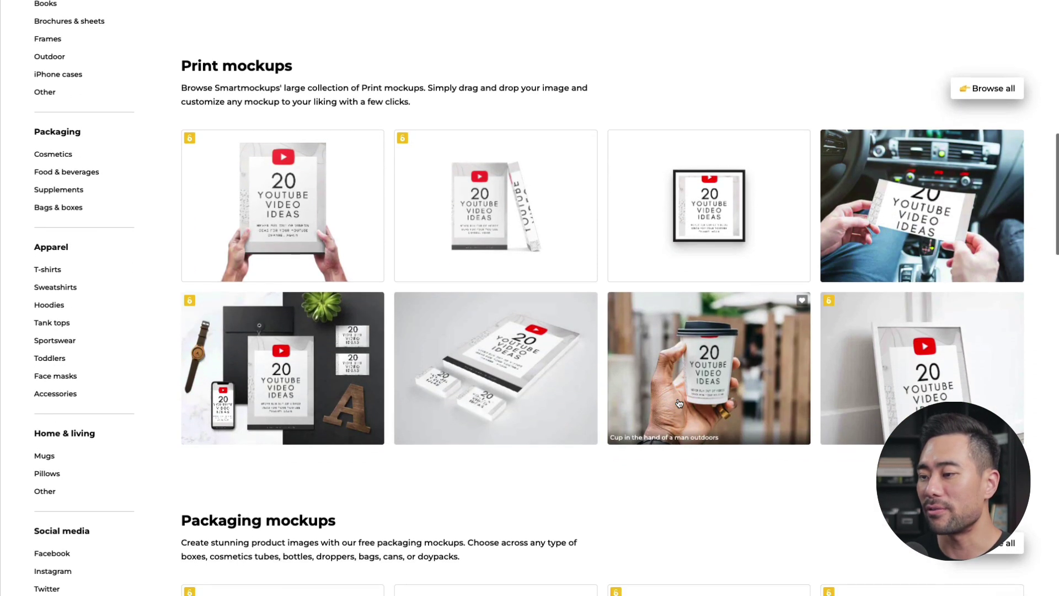
pyautogui.scroll(-6, 746, 327)
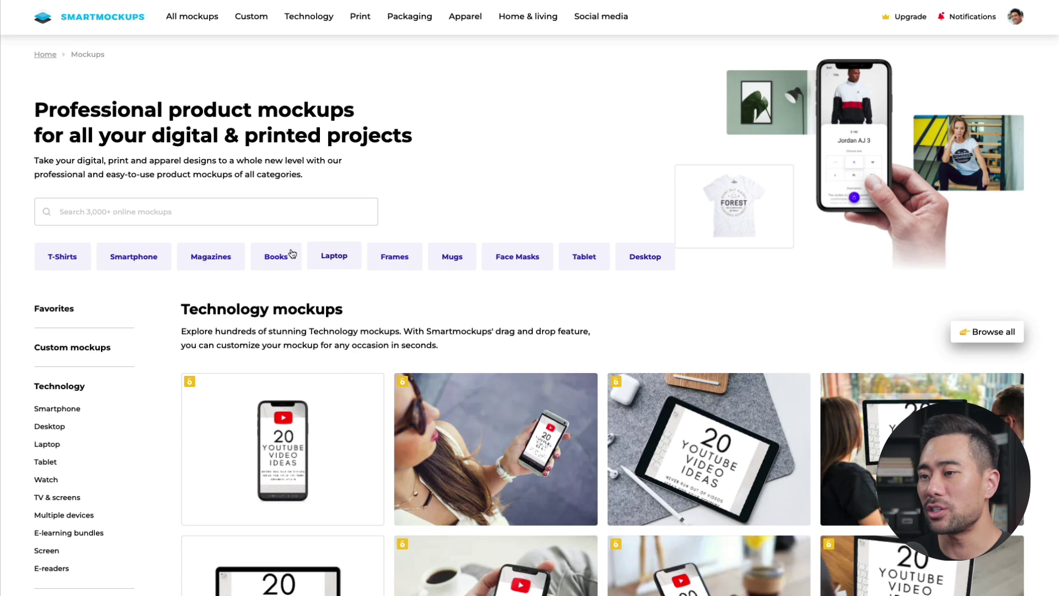
pyautogui.click(276, 257)
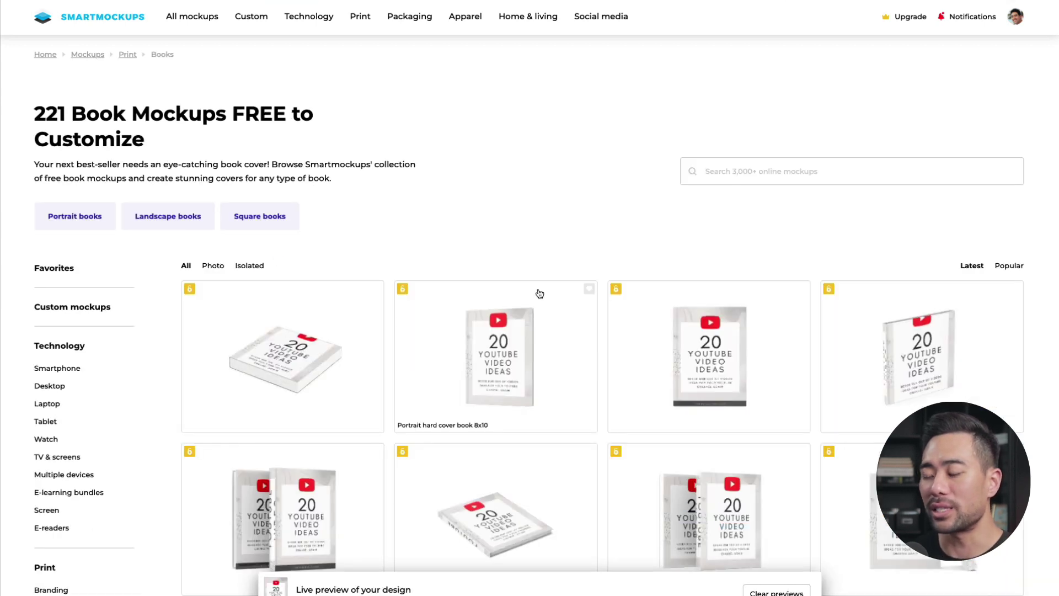
pyautogui.scroll(-4, 539, 294)
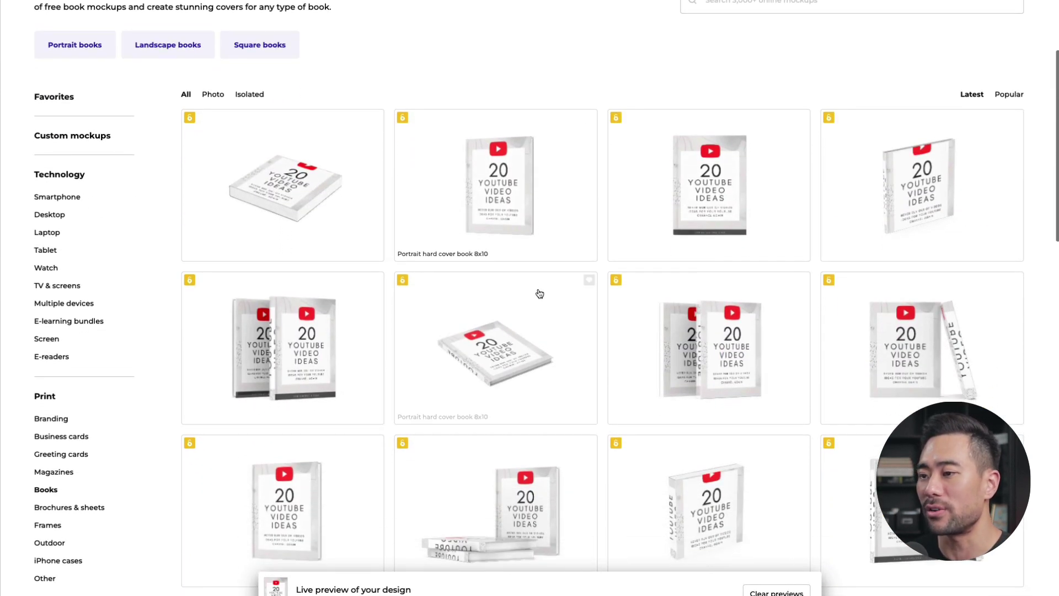
pyautogui.scroll(4, 535, 206)
# Step: Open the Portrait hard cover book 8x10 mockup, customize its scene, and download it
pyautogui.click(503, 377)
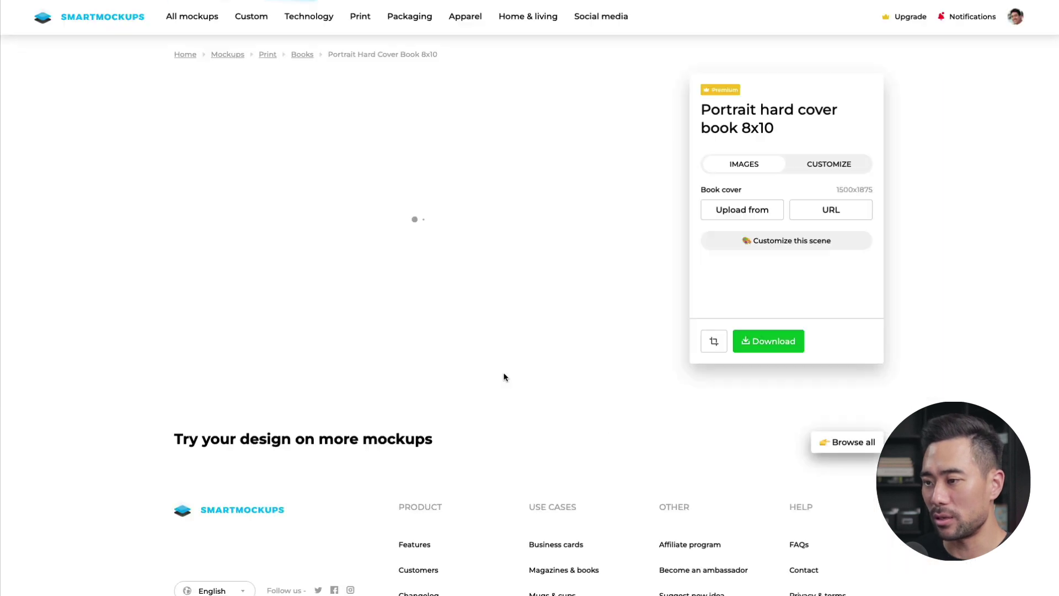
pyautogui.click(785, 249)
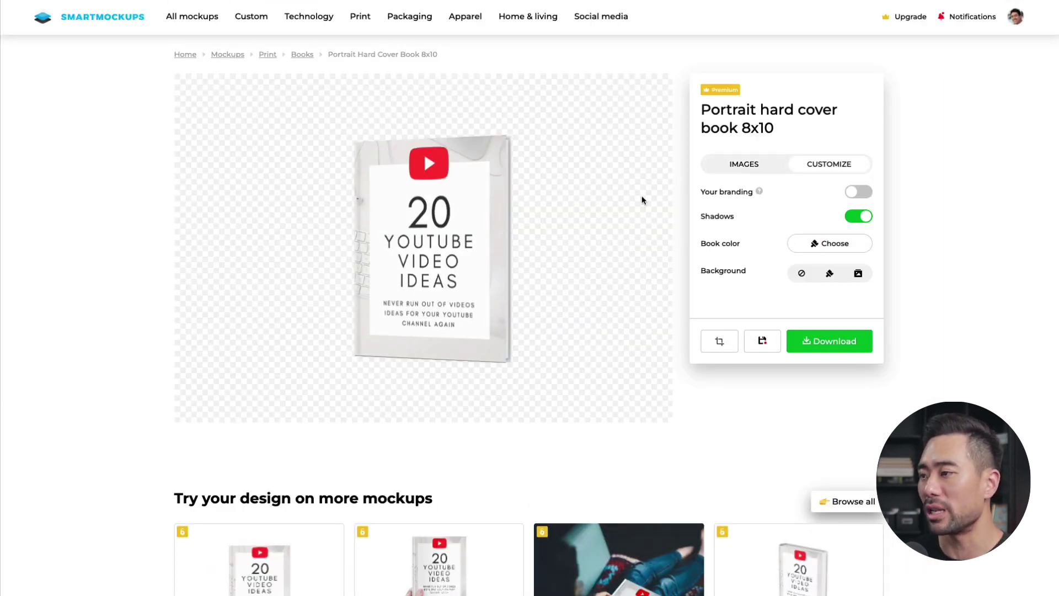
pyautogui.click(833, 344)
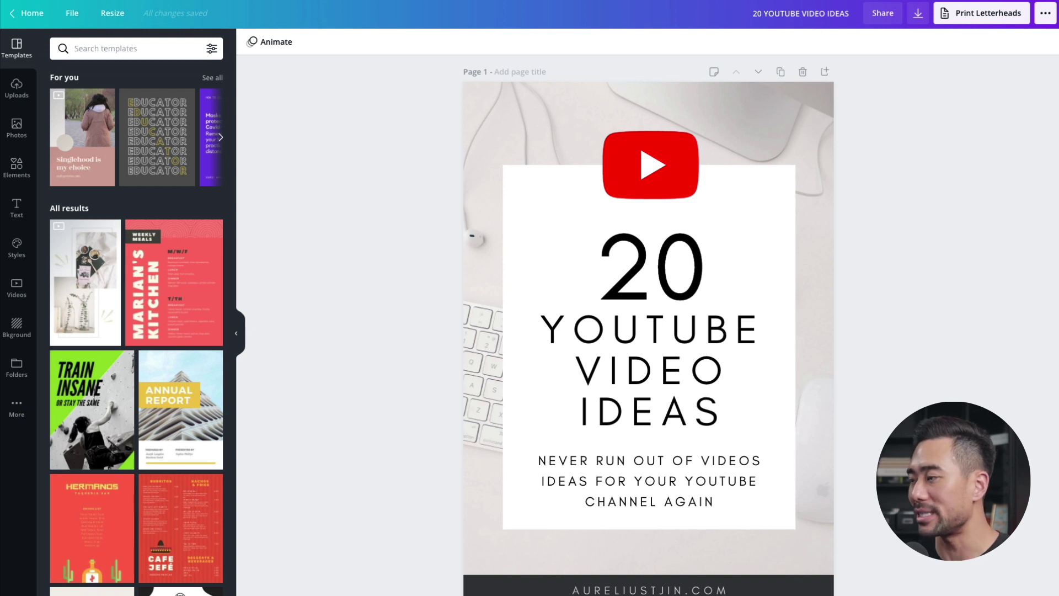
# Step: Choose Website publishing for the design and pick the Classic navigation web style
pyautogui.click(1044, 21)
pyautogui.scroll(-2, 990, 223)
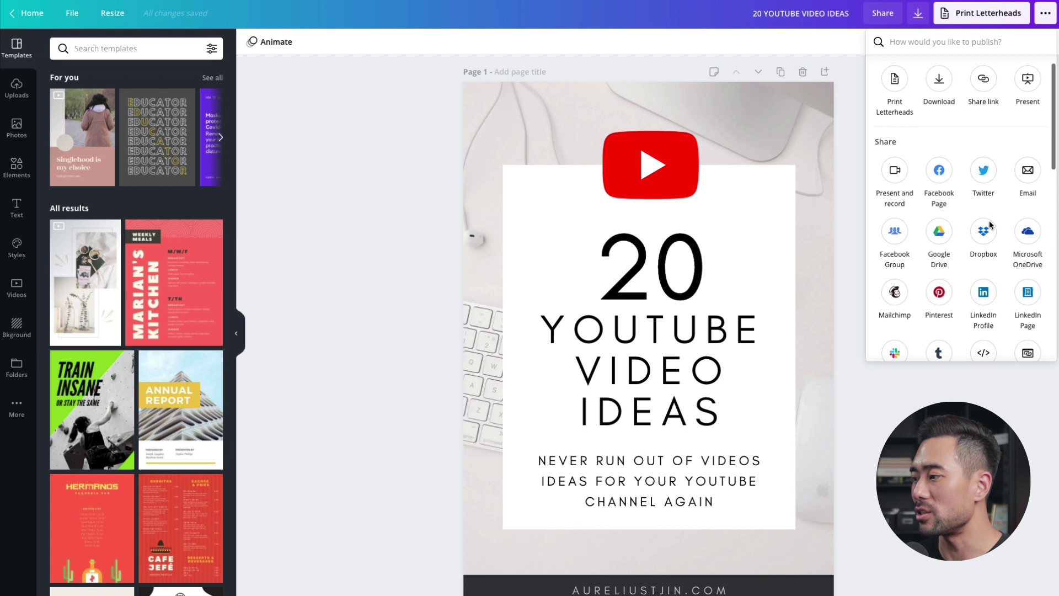
pyautogui.scroll(-3, 990, 223)
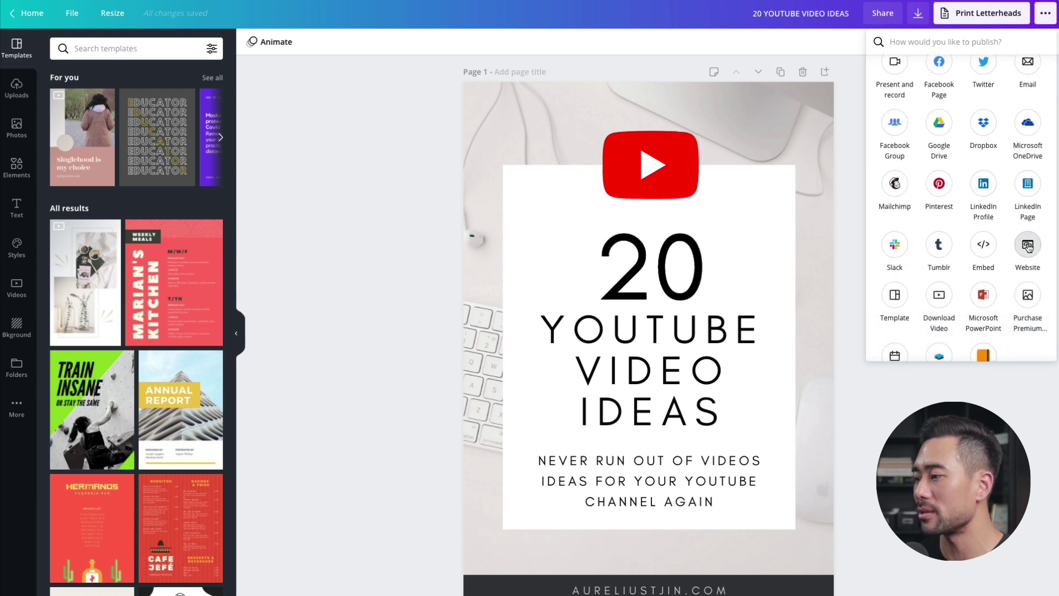
pyautogui.click(1027, 247)
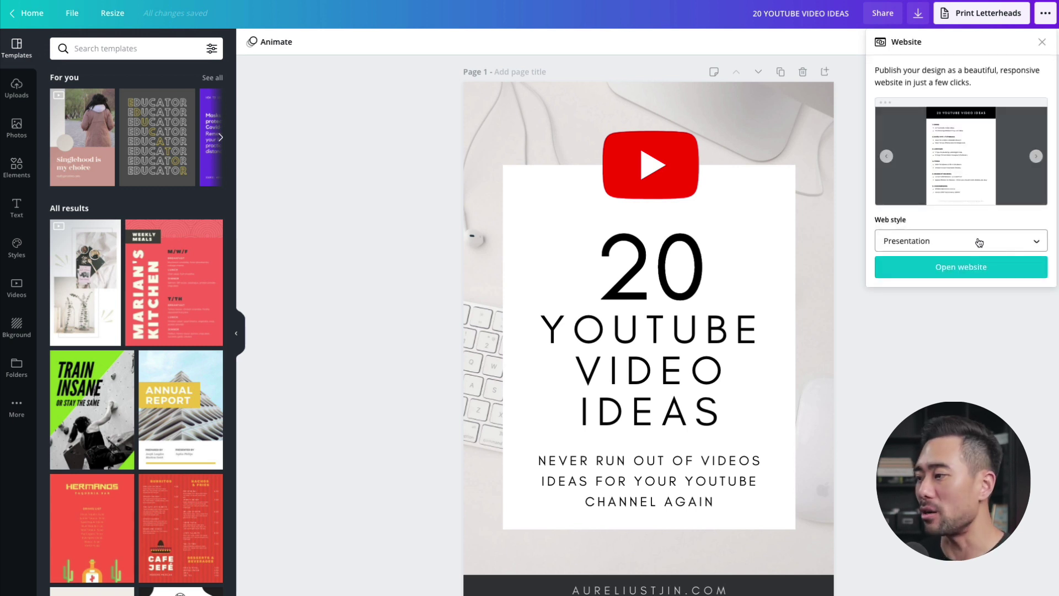
pyautogui.click(978, 243)
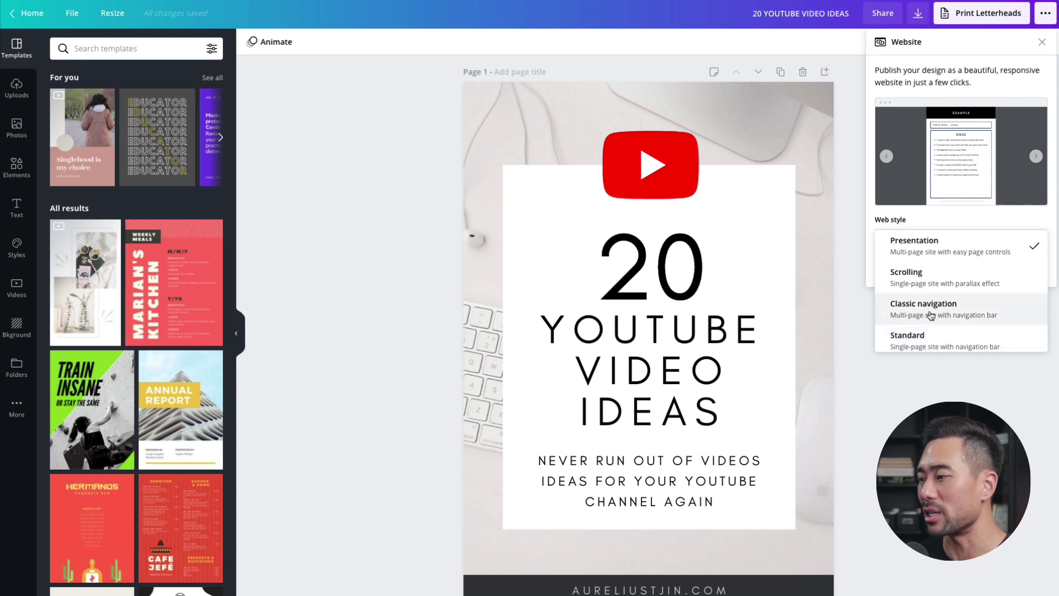
pyautogui.click(932, 314)
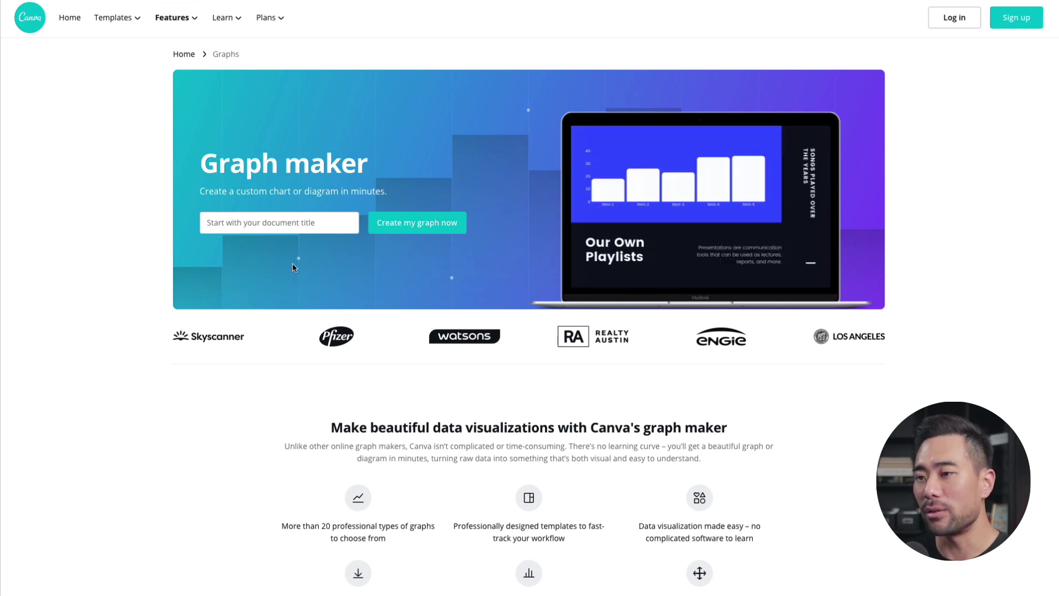
# Step: Title the new graph 'Demo' and start creating it
pyautogui.click(305, 226)
pyautogui.write('Demo')
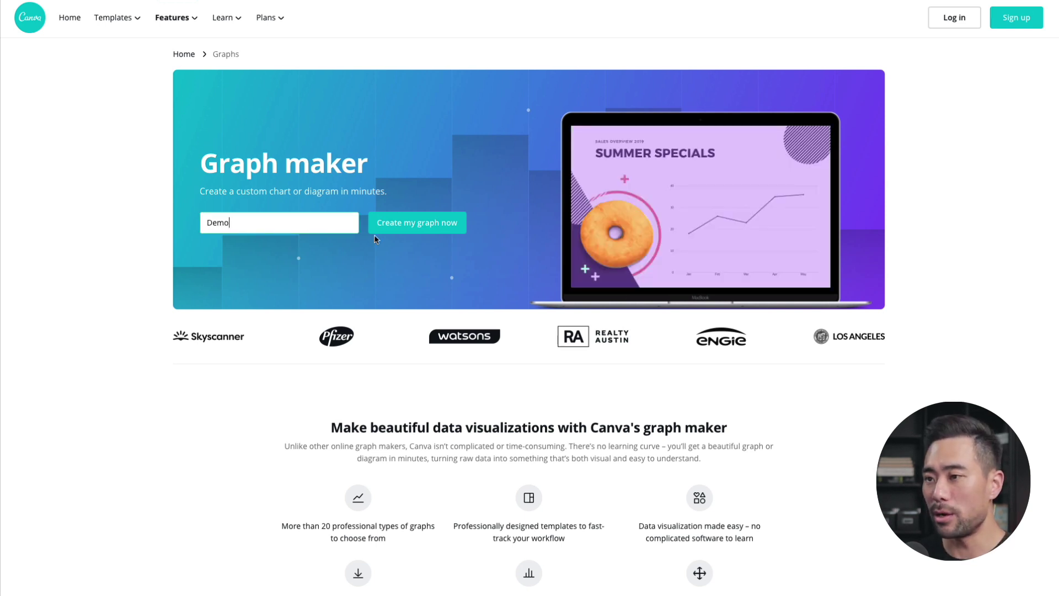
pyautogui.click(411, 227)
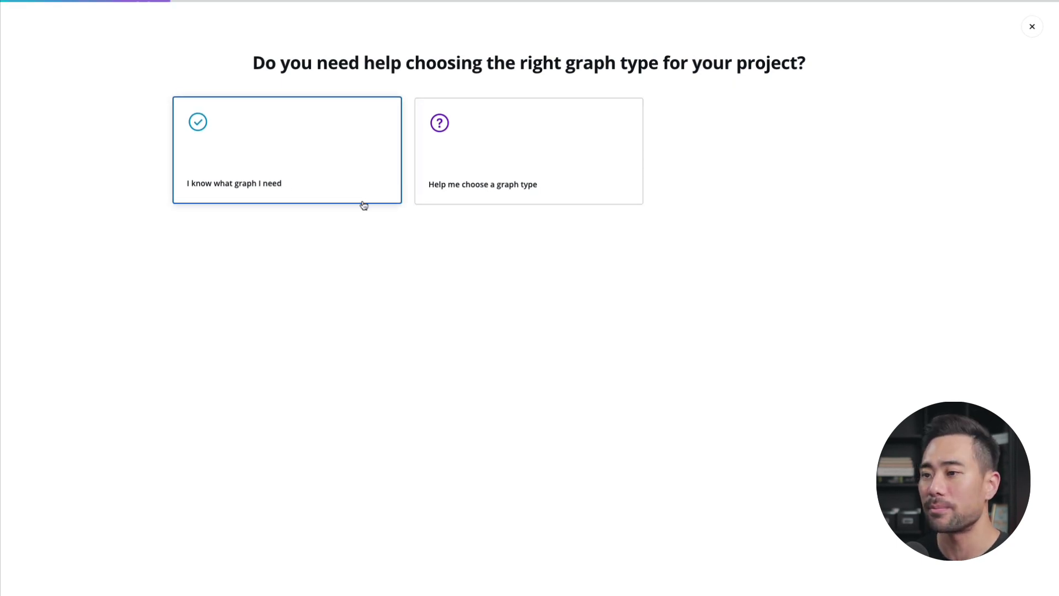
# Step: Choose Pie Chart as the known graph type and use the Clients template
pyautogui.click(273, 190)
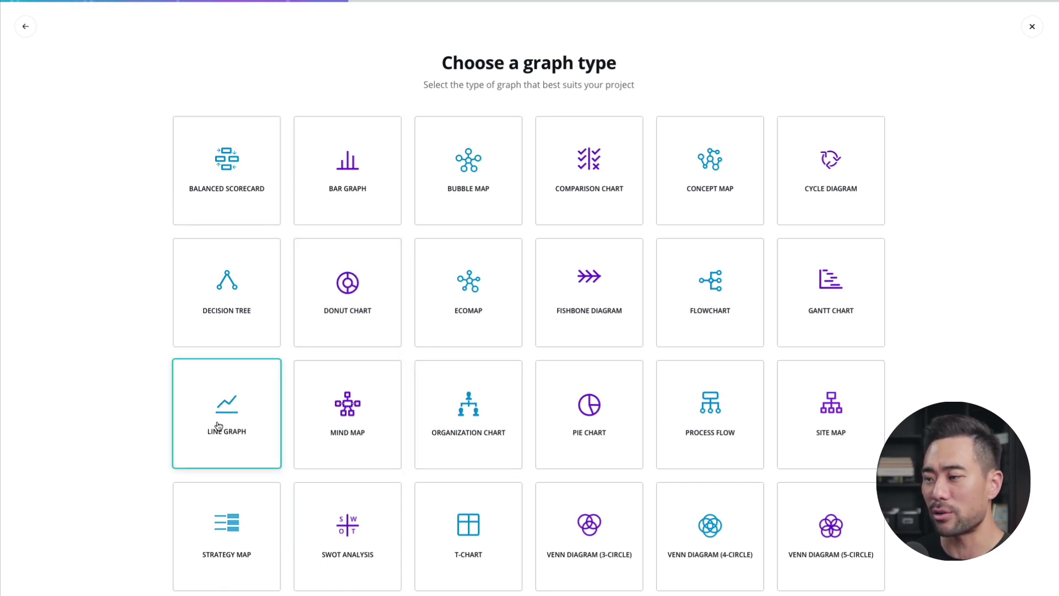
pyautogui.click(584, 419)
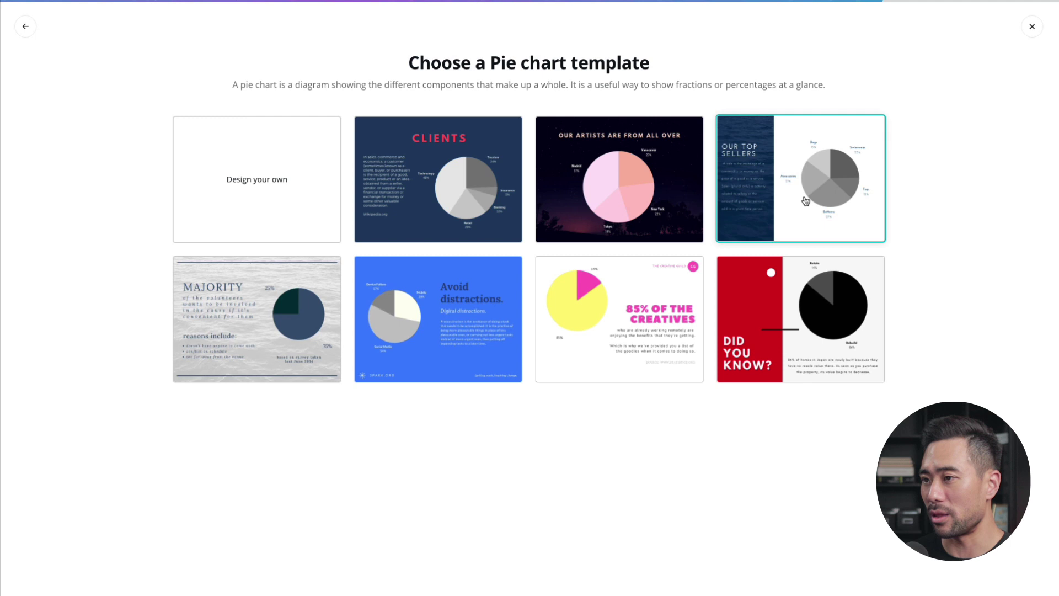
pyautogui.click(463, 208)
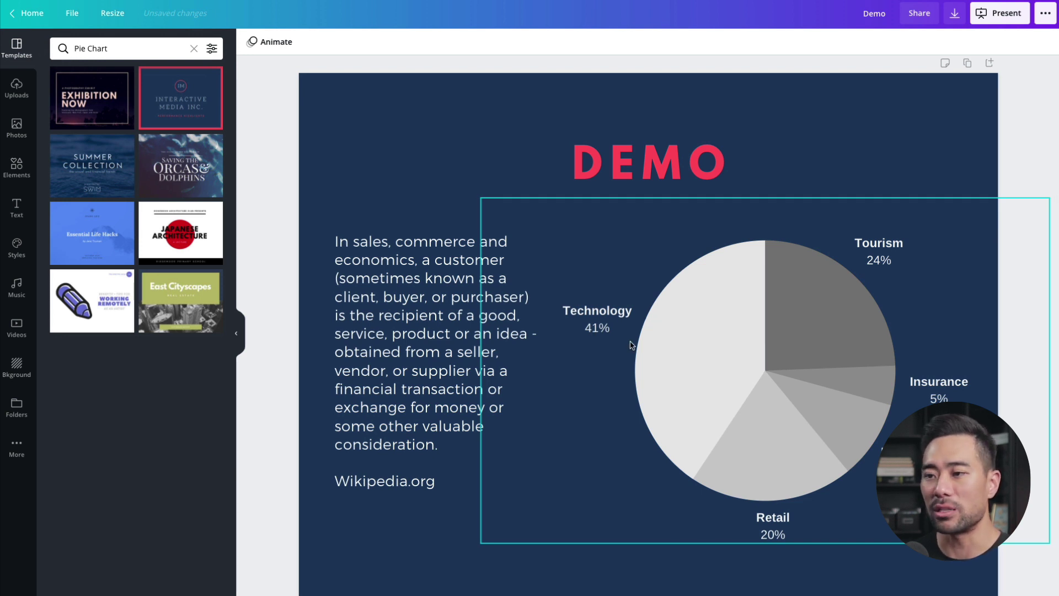
# Step: Open the pie chart's data values and inspect entries such as Tourism at 150
pyautogui.click(439, 548)
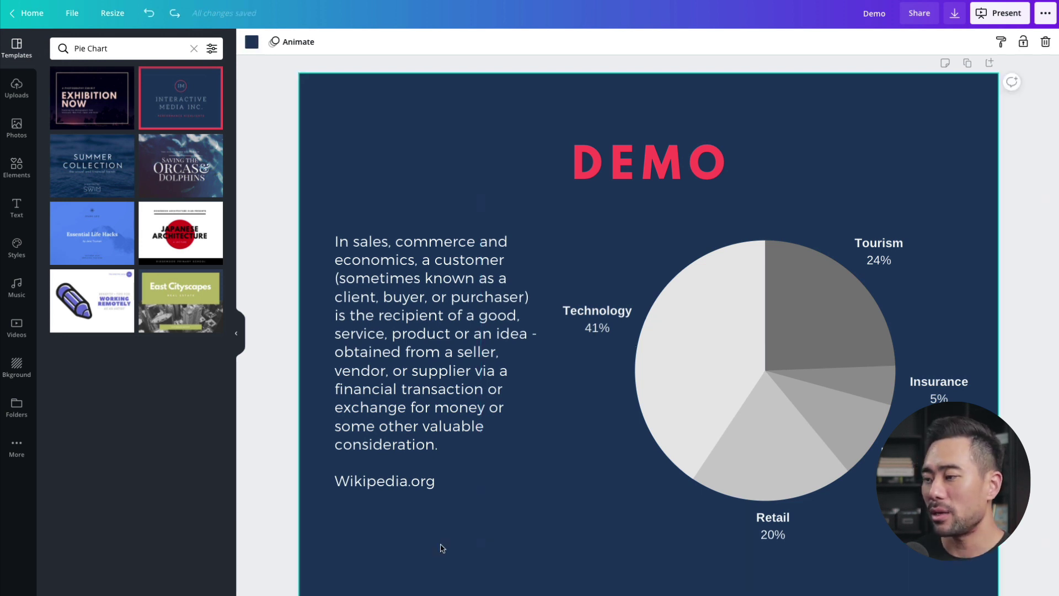
pyautogui.click(713, 383)
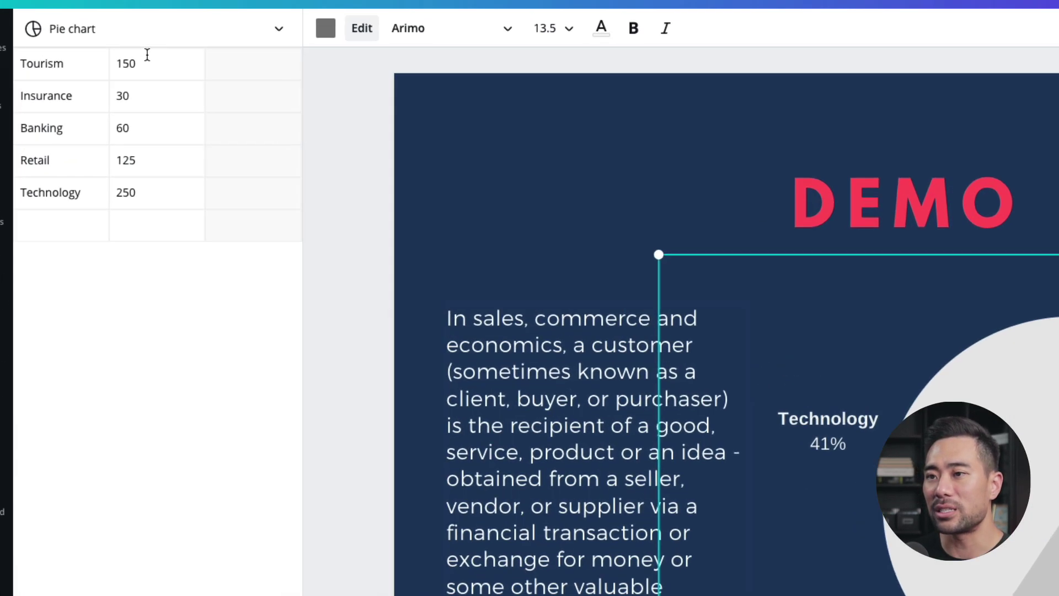
pyautogui.click(134, 61)
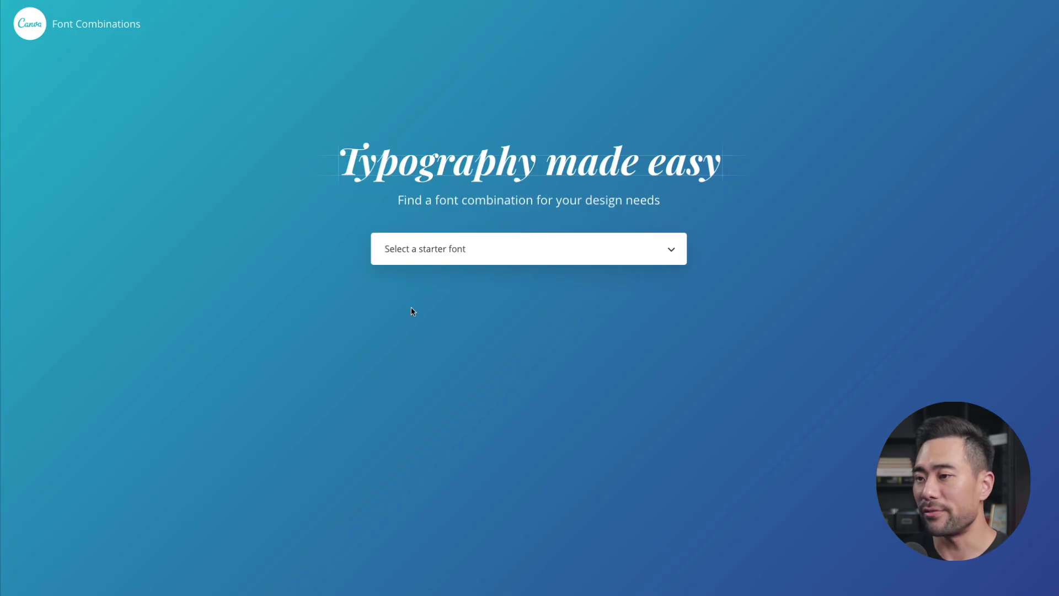
# Step: Pick Oswald as the starter font to get its Garamond Premier Pro pairing
pyautogui.click(428, 255)
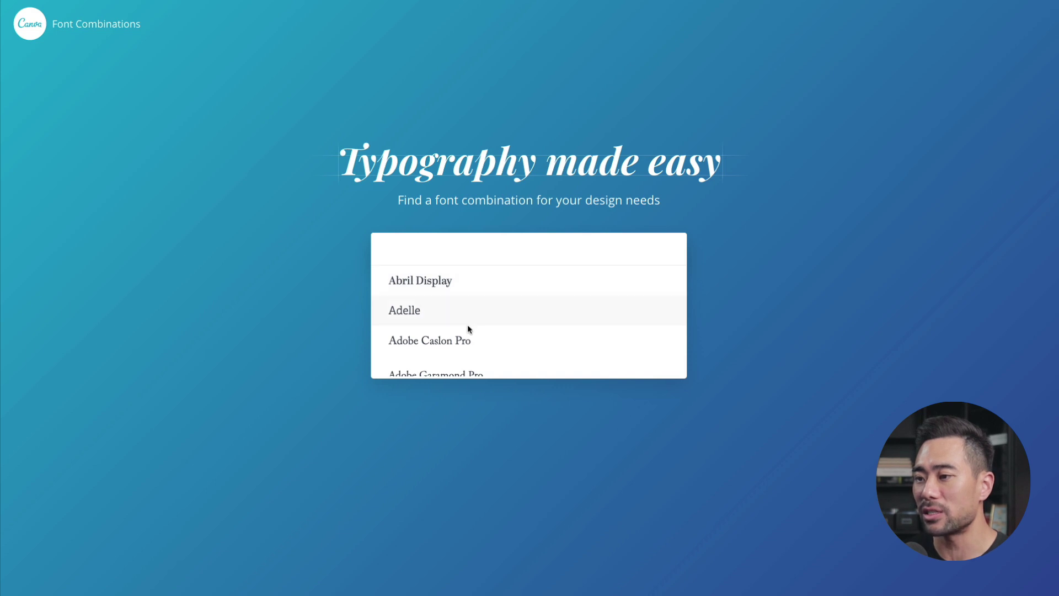
pyautogui.scroll(-2, 467, 329)
pyautogui.scroll(-5, 467, 330)
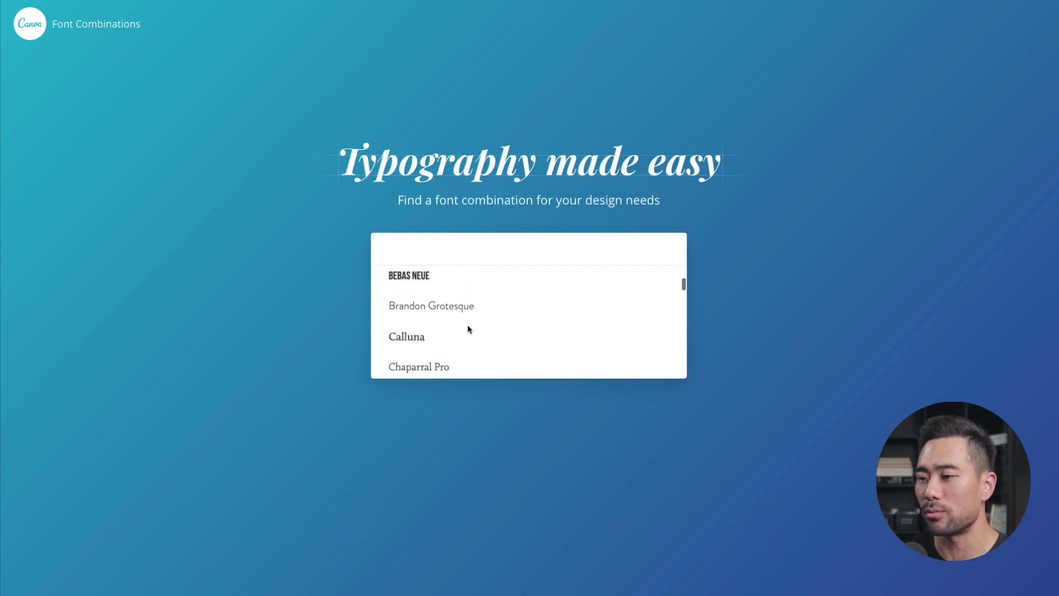
pyautogui.scroll(-10, 469, 329)
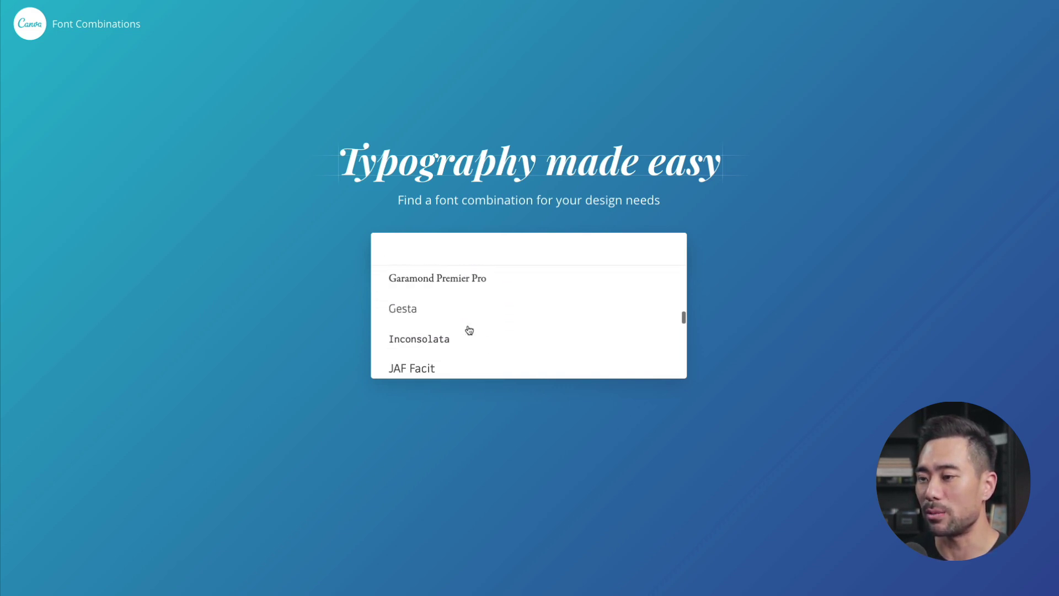
pyautogui.scroll(-8, 469, 330)
pyautogui.scroll(5, 468, 330)
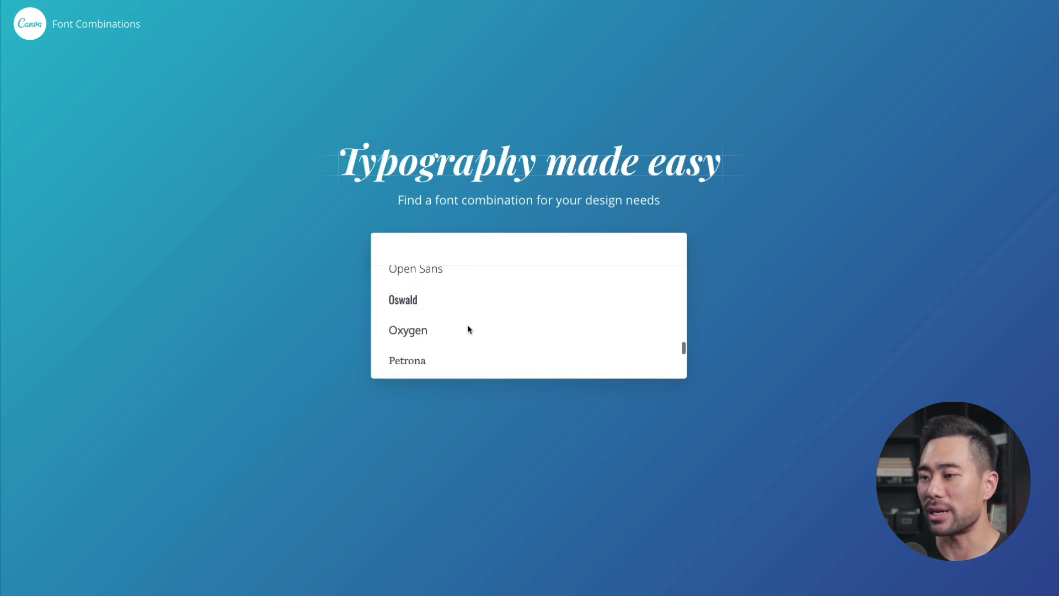
pyautogui.scroll(2, 469, 330)
pyautogui.scroll(-6, 467, 330)
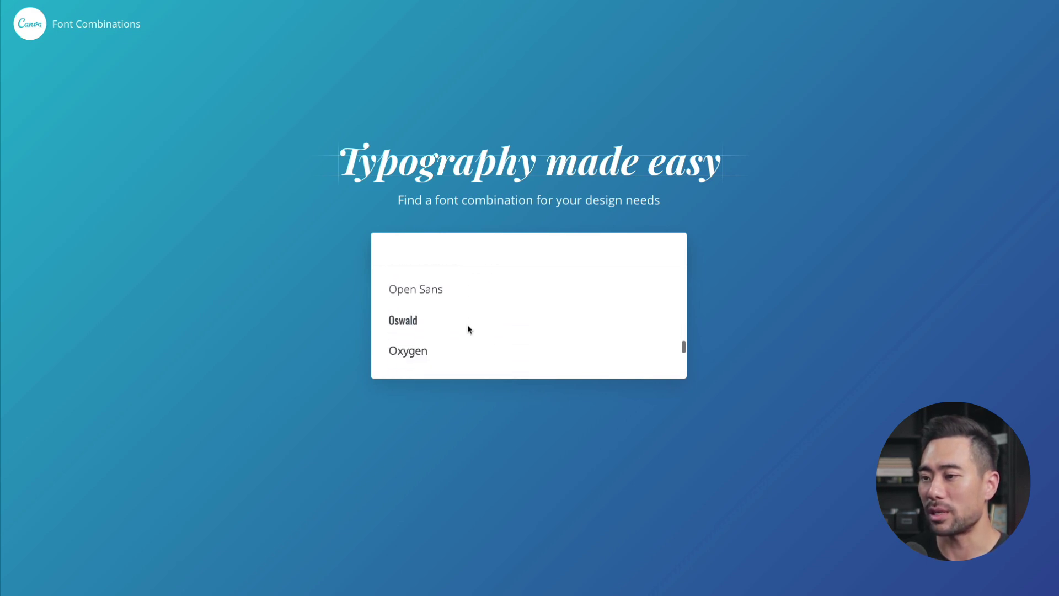
pyautogui.click(415, 329)
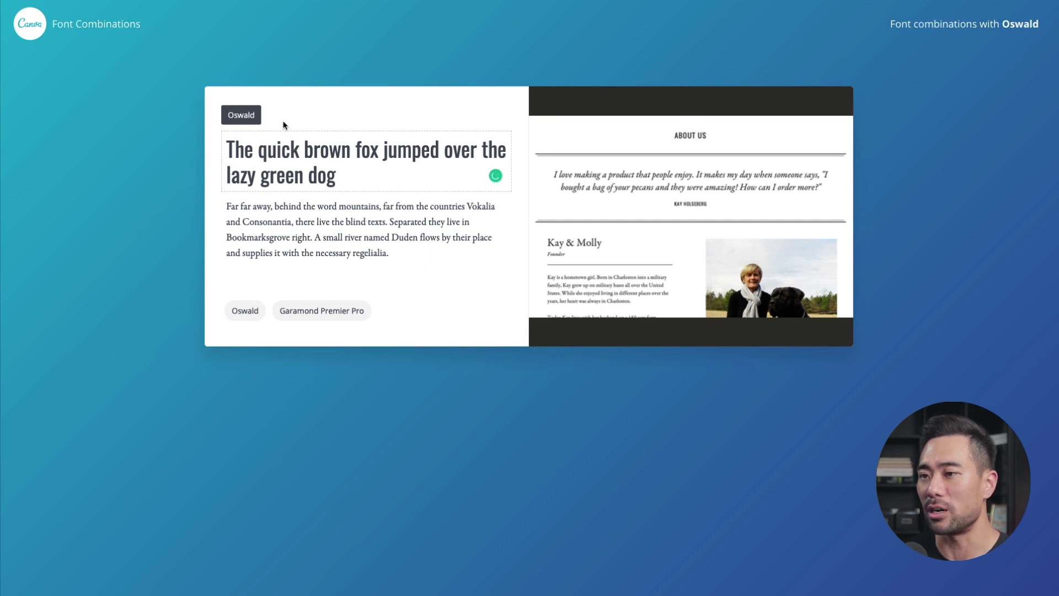
pyautogui.click(338, 226)
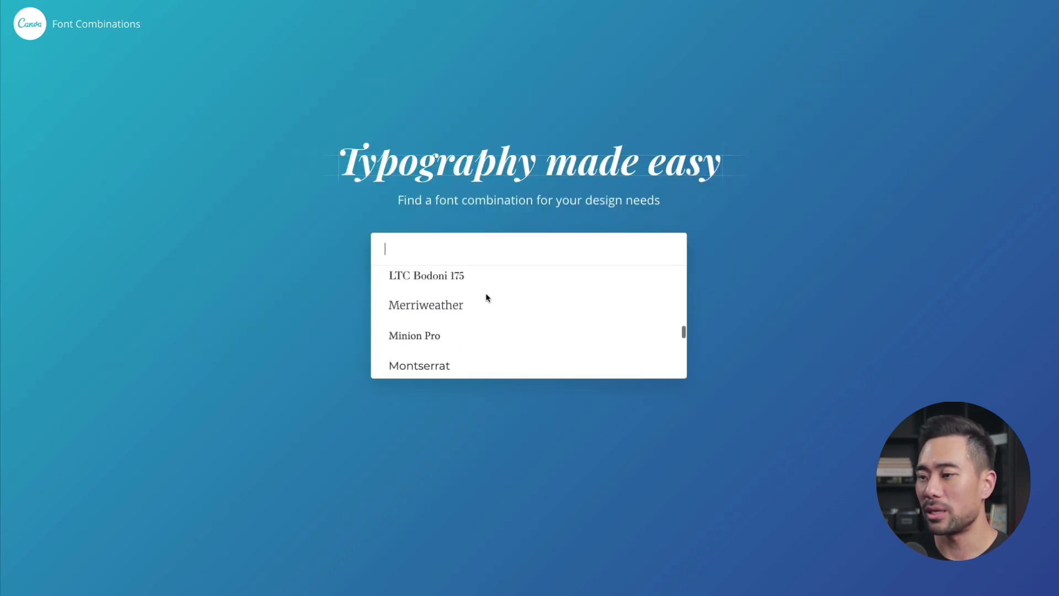
# Step: Select Bebas Neue from the starter font list
pyautogui.scroll(4, 486, 297)
pyautogui.scroll(10, 486, 296)
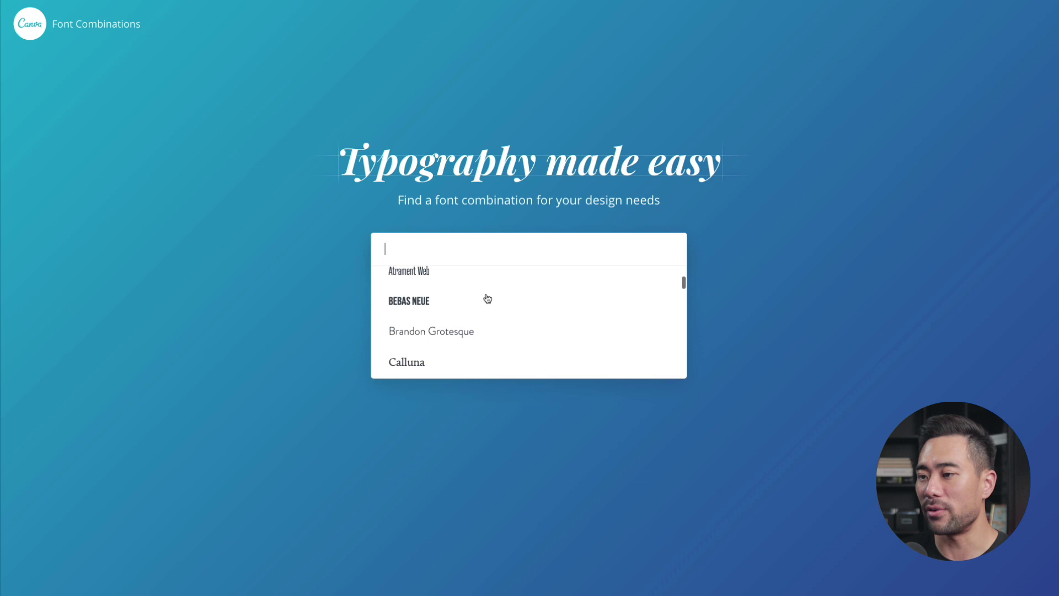
pyautogui.scroll(-1, 487, 298)
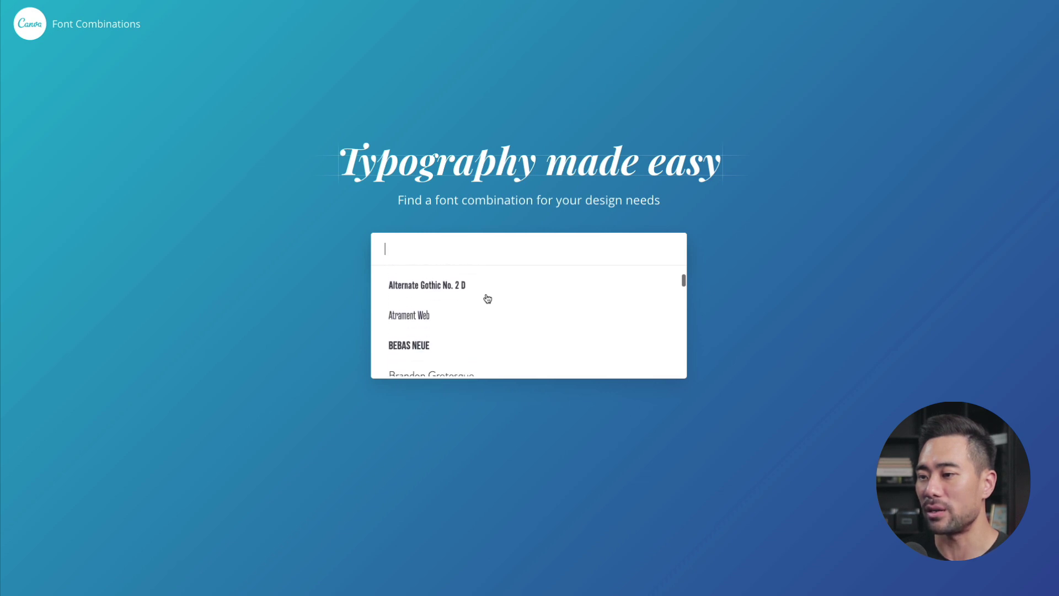
pyautogui.click(447, 339)
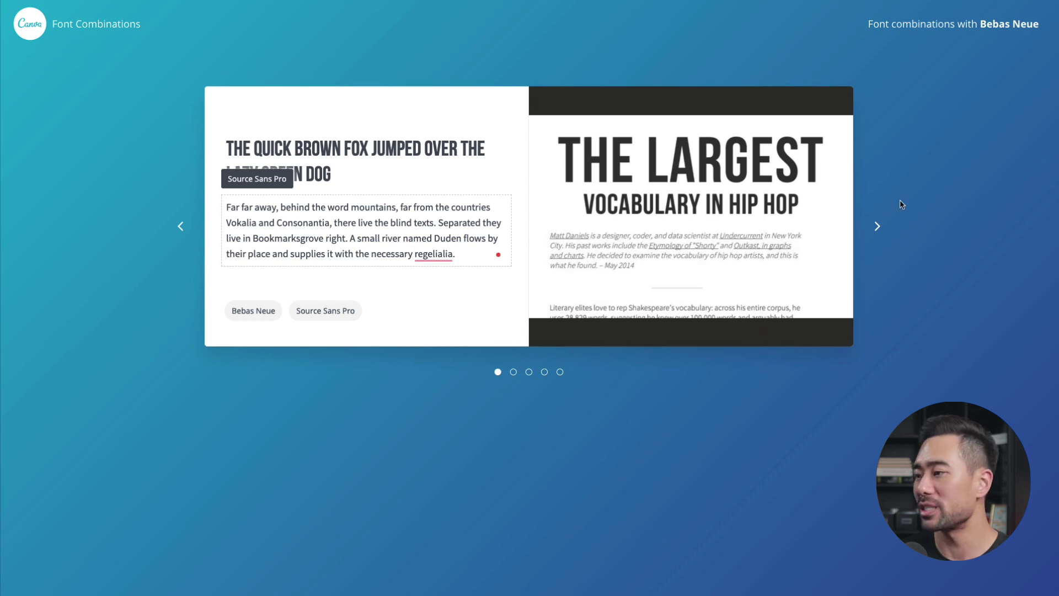
# Step: Step through the Bebas Neue pairings: DIN Condensed Web, Montserrat, then Calluna
pyautogui.click(877, 226)
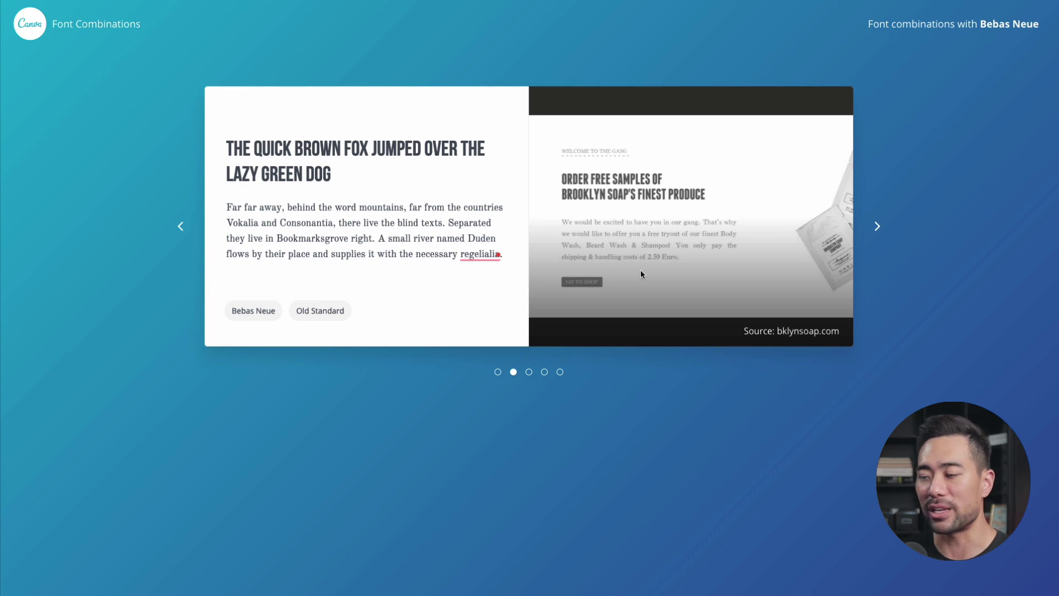
pyautogui.click(876, 226)
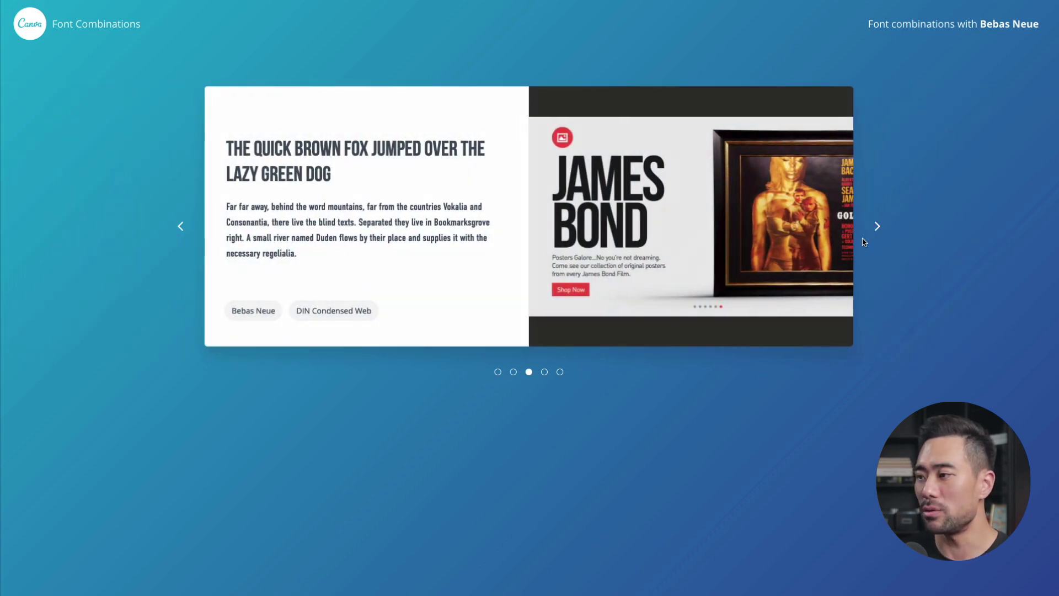
pyautogui.click(875, 227)
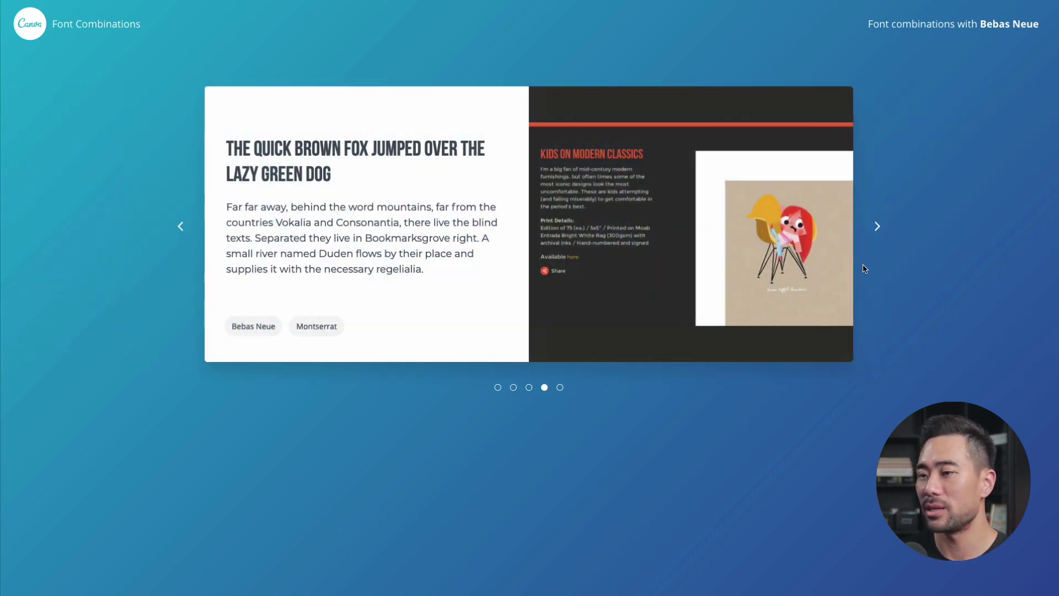
pyautogui.click(878, 227)
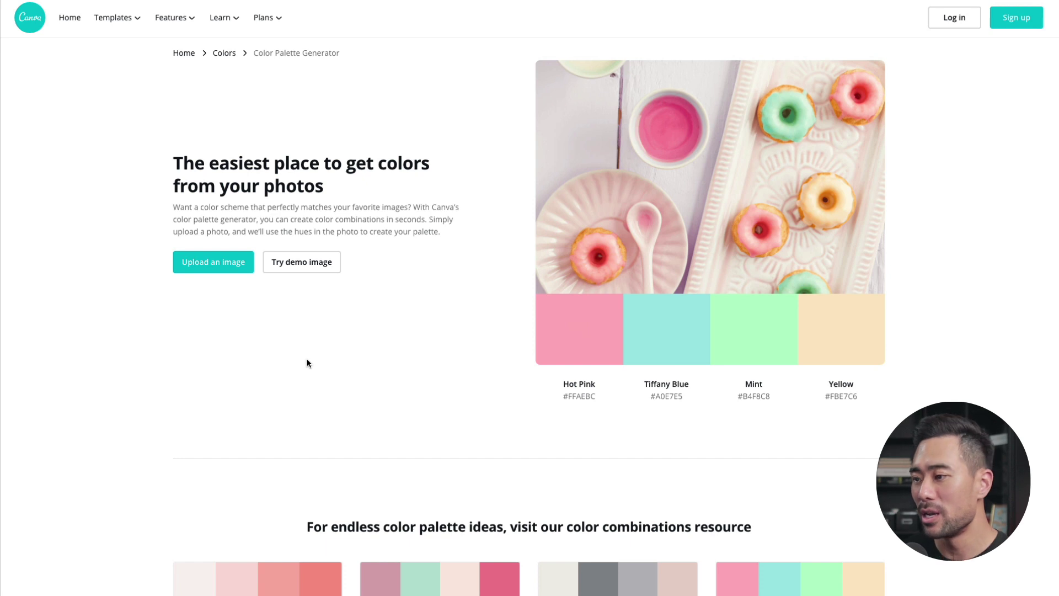
# Step: Scroll the Color Palette Generator page and switch to a Finder window holding the jpg photo
pyautogui.scroll(-1, 305, 371)
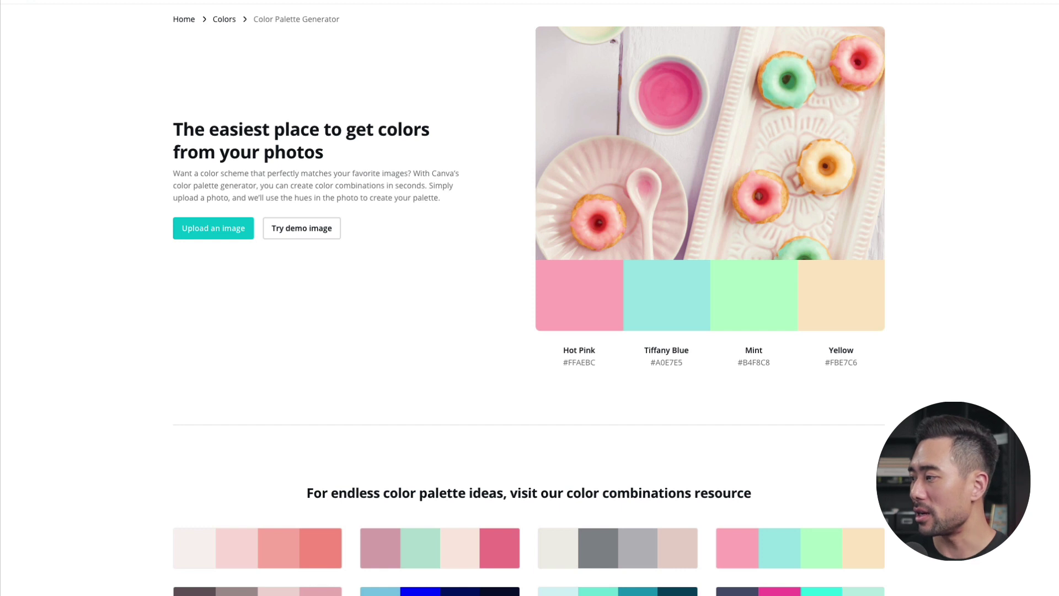
pyautogui.press('super+Tab')
# Step: Upload the jpg room photo to the palette generator and select the Cloud #C7C5C3 hex code
pyautogui.click(926, 252)
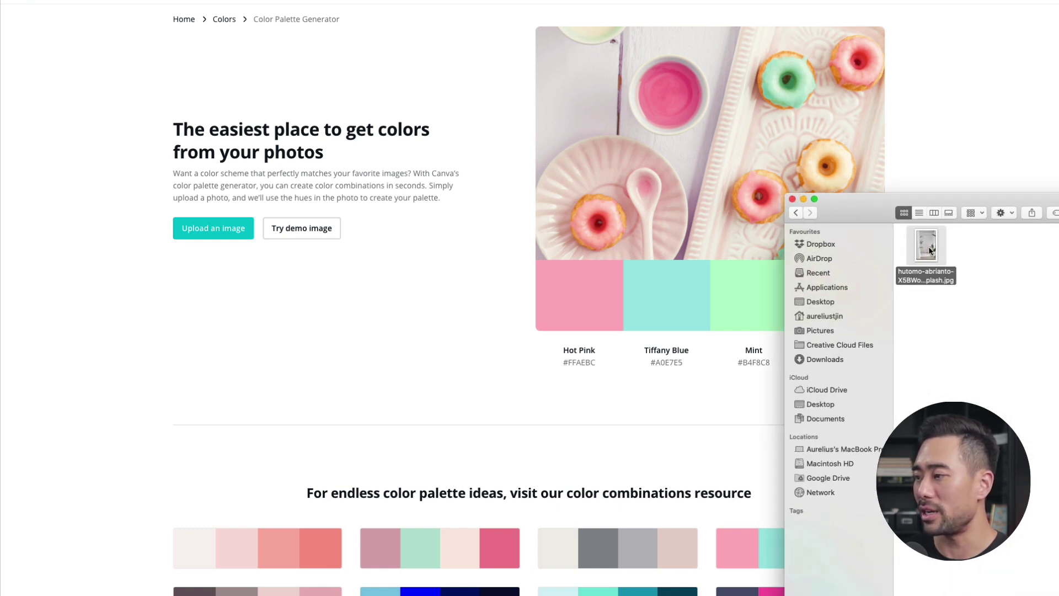
pyautogui.click(355, 302)
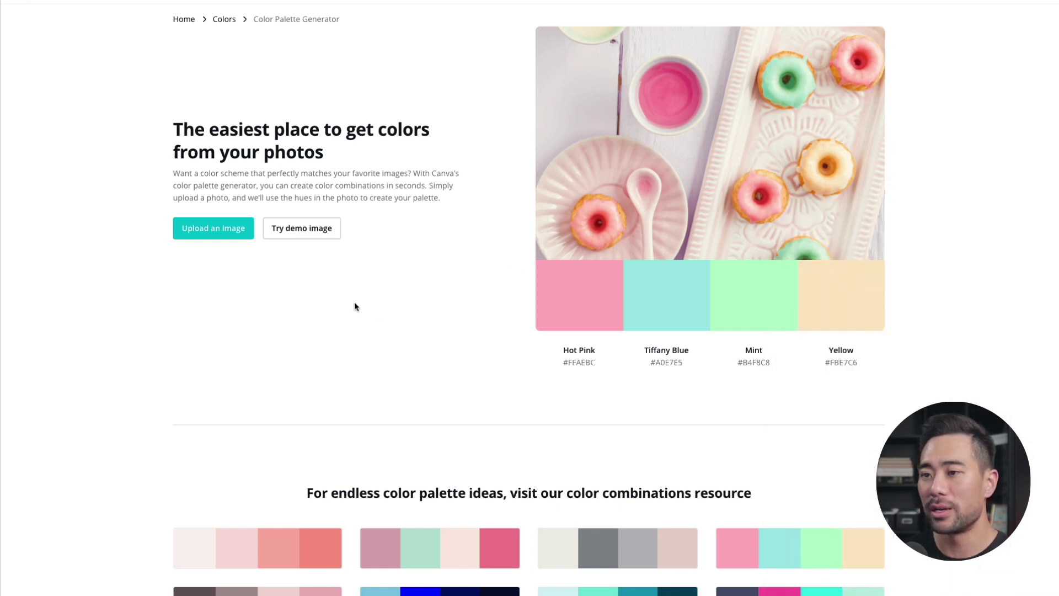
pyautogui.click(219, 235)
pyautogui.click(425, 37)
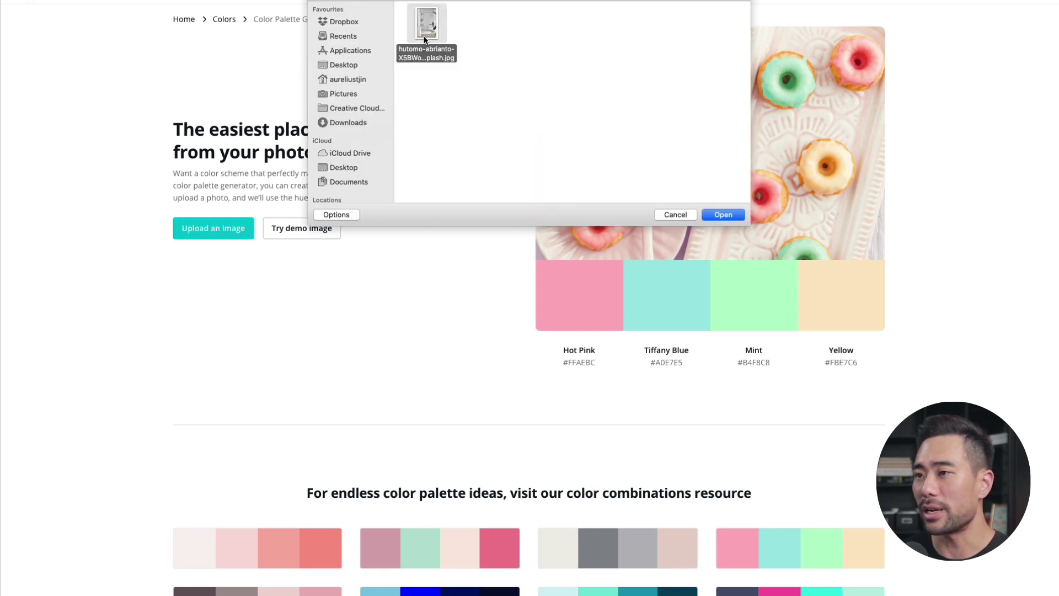
pyautogui.click(723, 215)
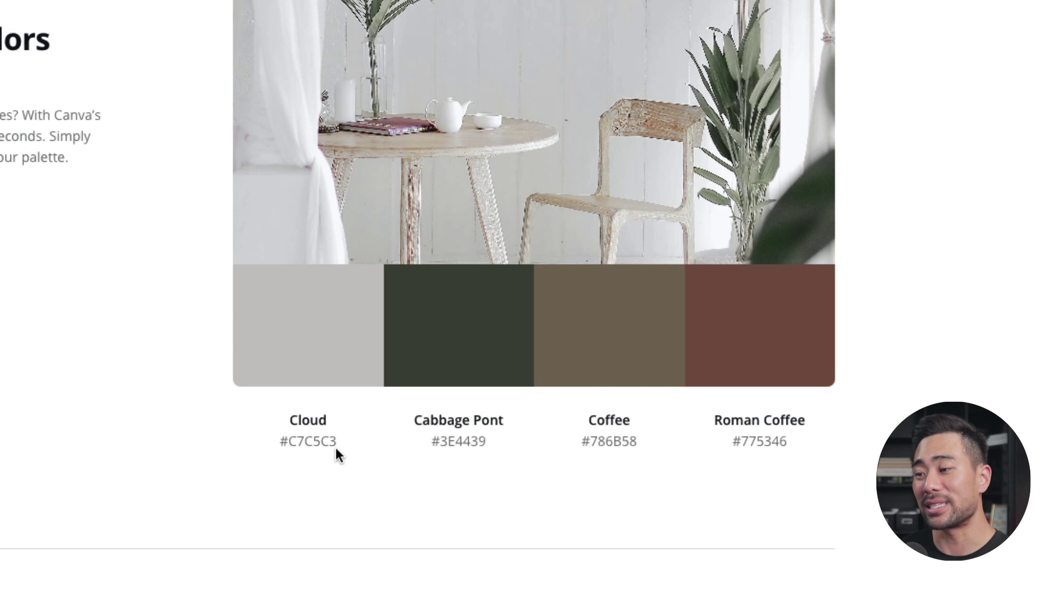
pyautogui.moveTo(336, 441); pyautogui.dragTo(297, 441)
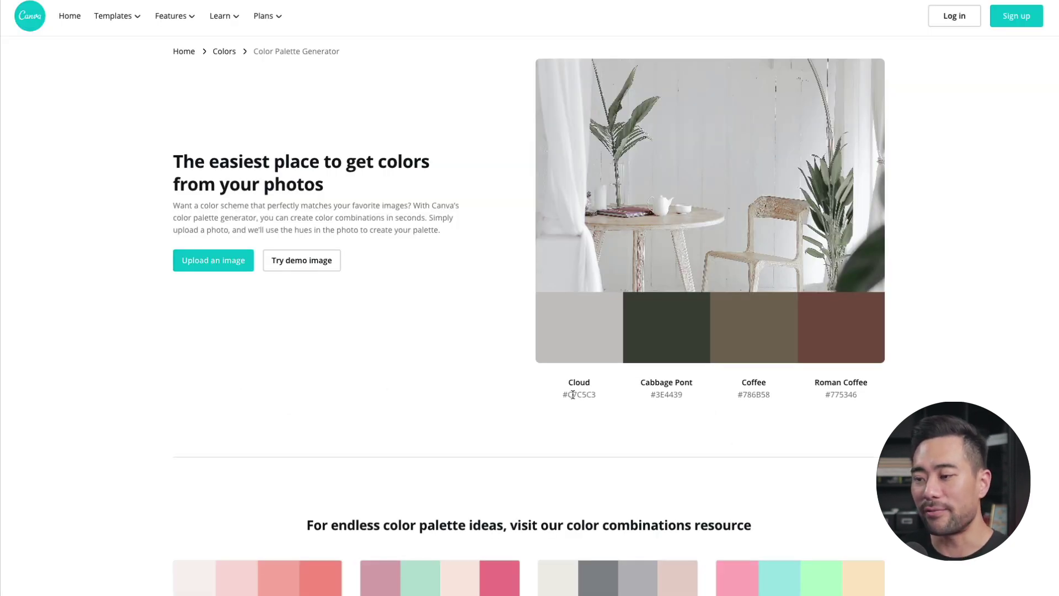
pyautogui.scroll(-5, 573, 395)
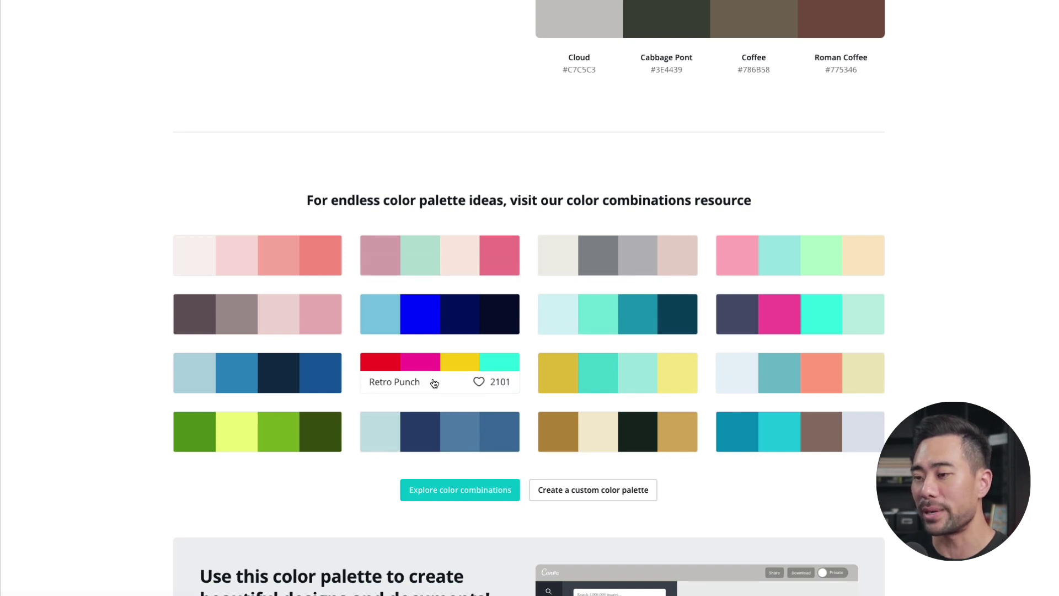
pyautogui.scroll(6, 486, 431)
pyautogui.scroll(-11, 477, 499)
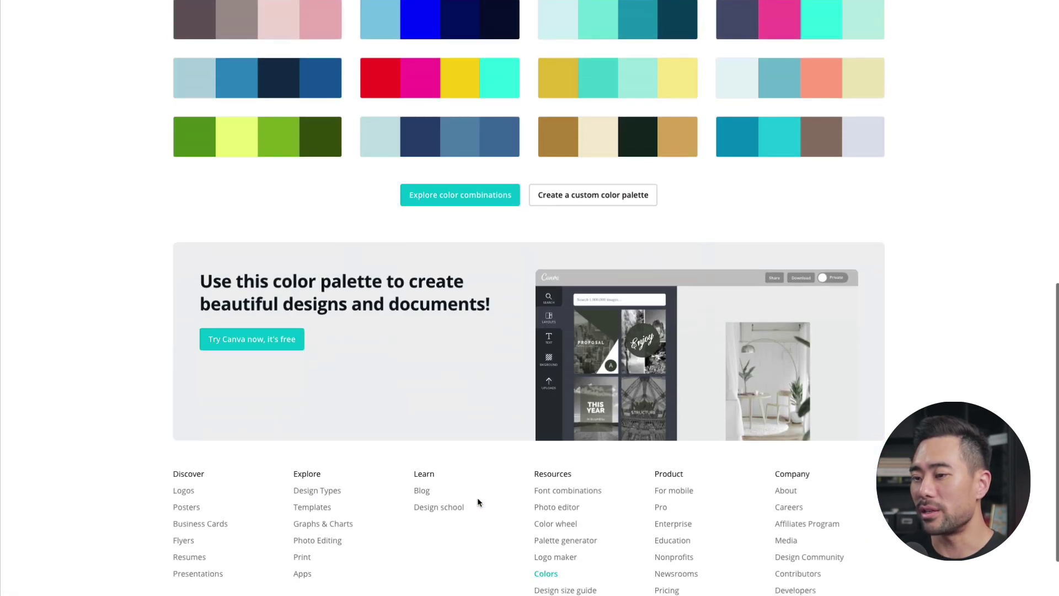
pyautogui.moveTo(297, 283); pyautogui.dragTo(607, 309)
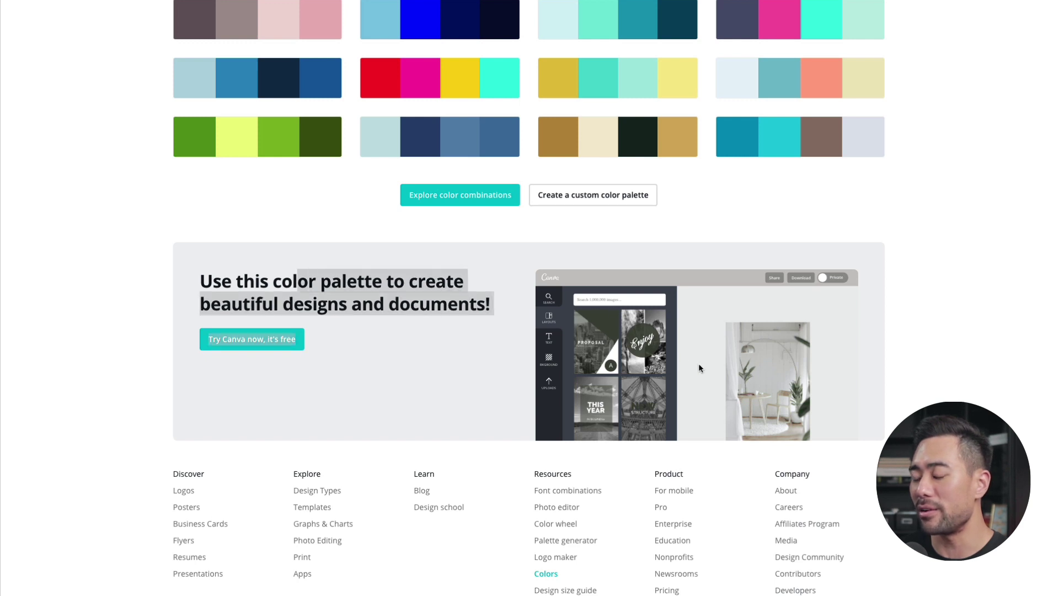
pyautogui.click(713, 354)
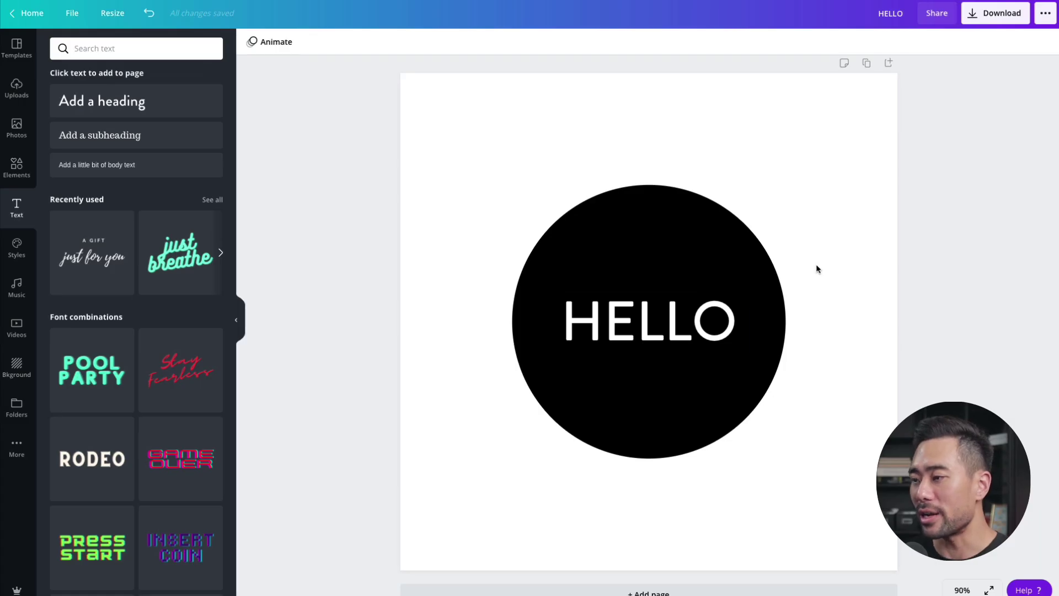
# Step: Make a T-shirt-sized print copy of the HELLO design via Print T-Shirts
pyautogui.click(1044, 17)
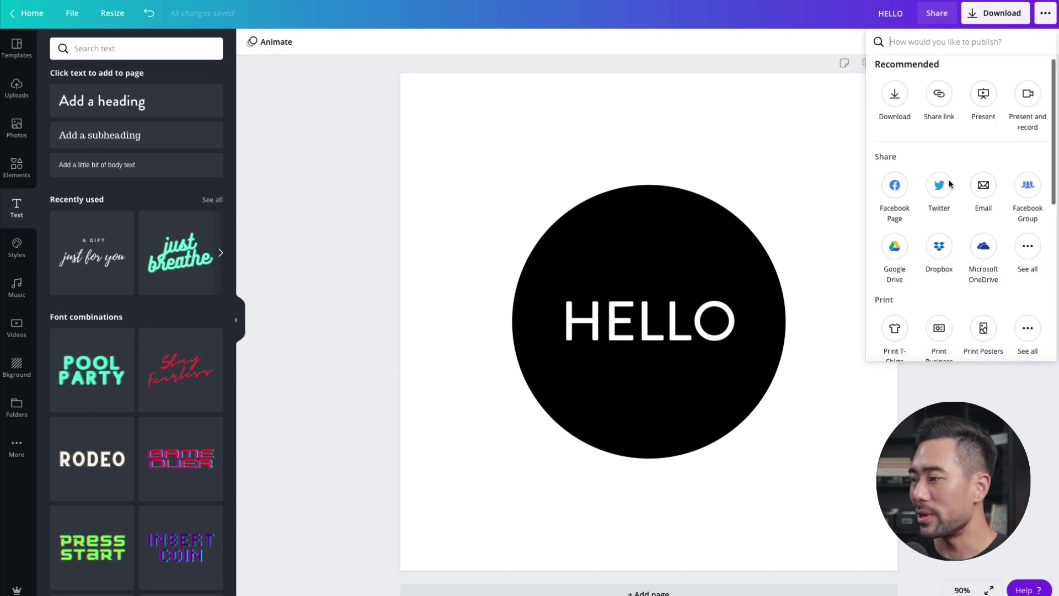
pyautogui.scroll(-2, 949, 185)
pyautogui.scroll(-1, 950, 185)
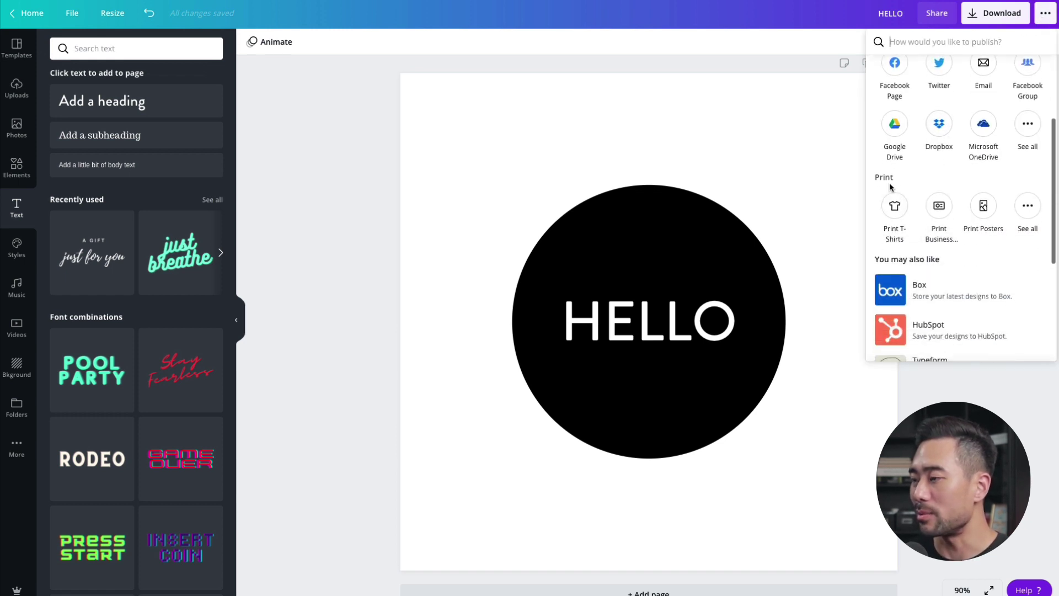
pyautogui.click(894, 214)
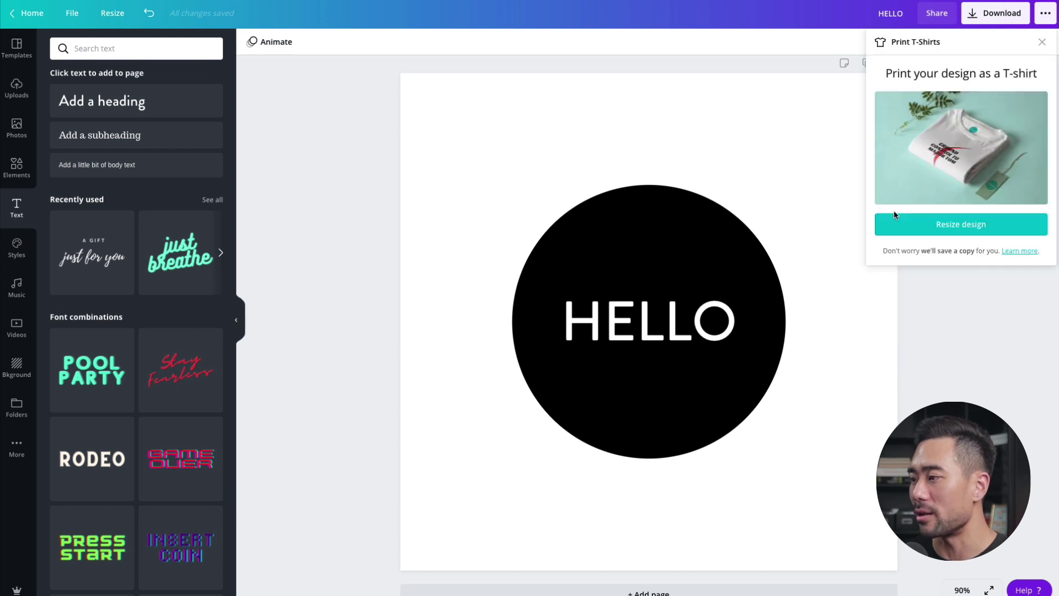
pyautogui.click(934, 226)
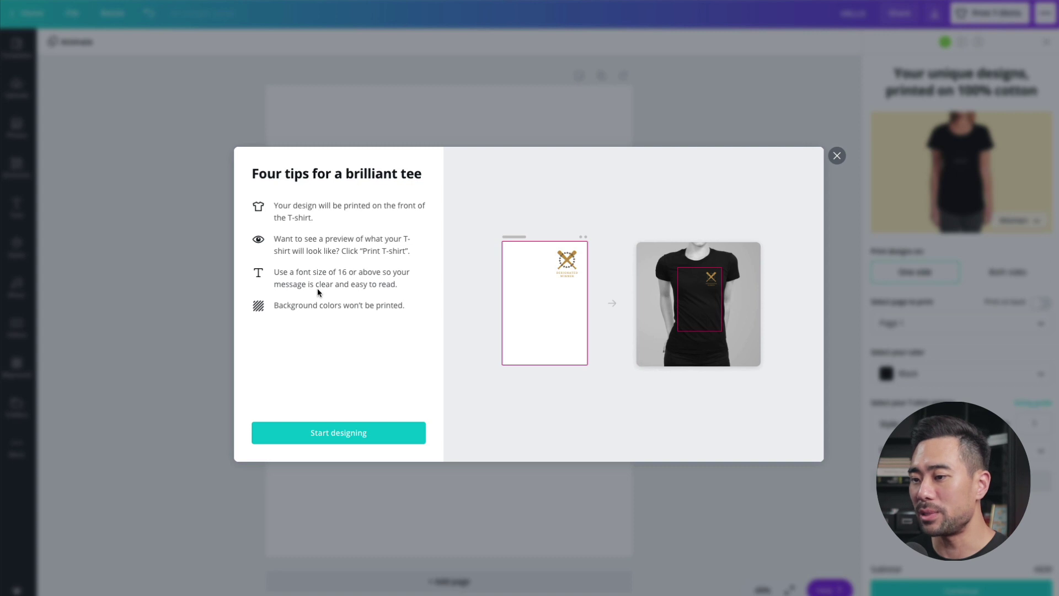
# Step: Dismiss the tee tips and set the T-shirt colour to White
pyautogui.click(345, 440)
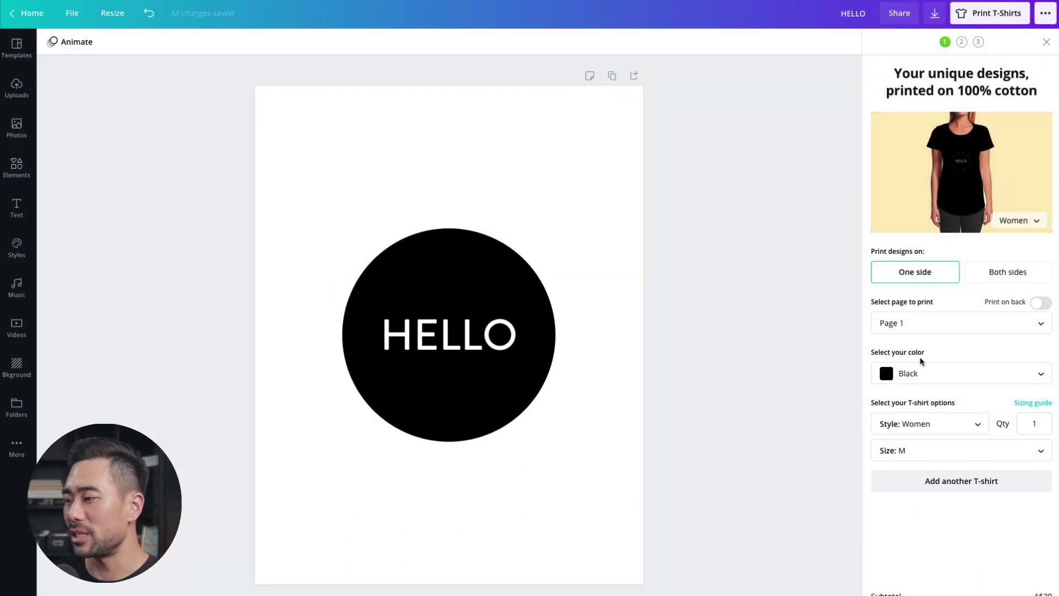
pyautogui.click(920, 375)
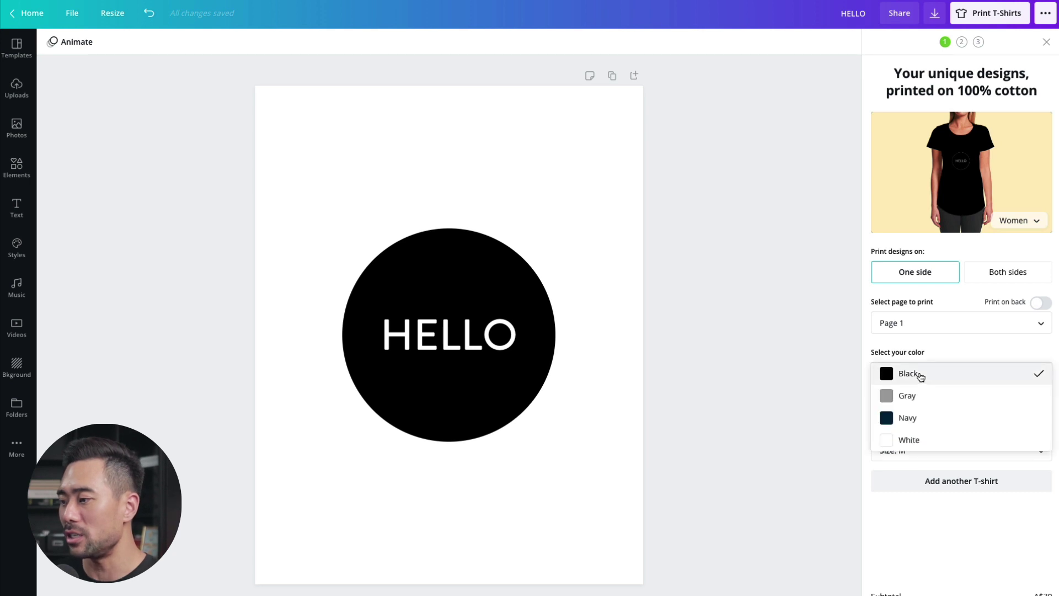
pyautogui.click(898, 441)
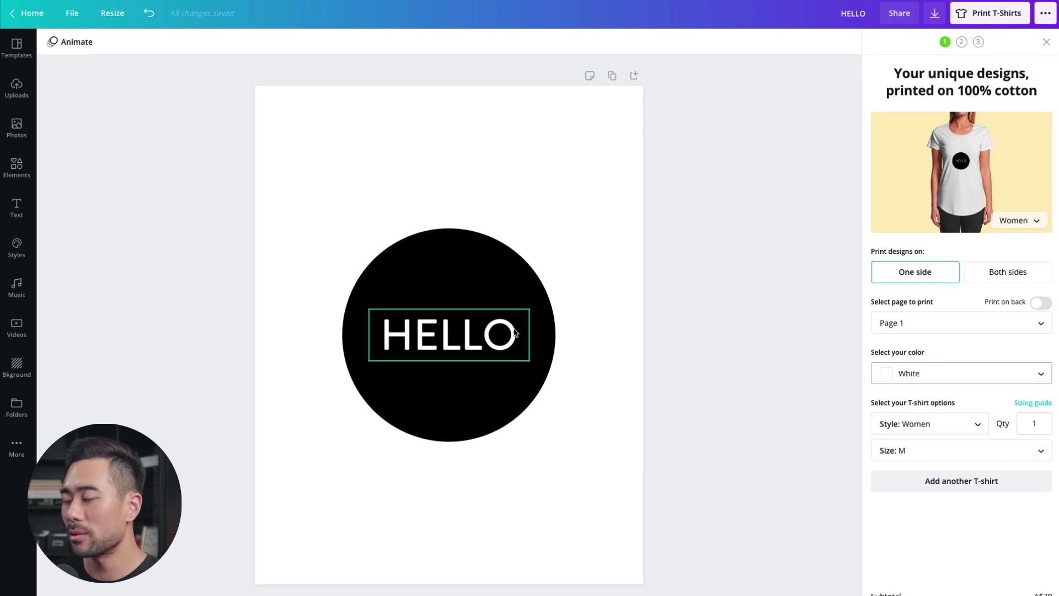
# Step: Select the HELLO circle and text, shrink it and move it higher and right
pyautogui.moveTo(607, 405); pyautogui.dragTo(334, 222)
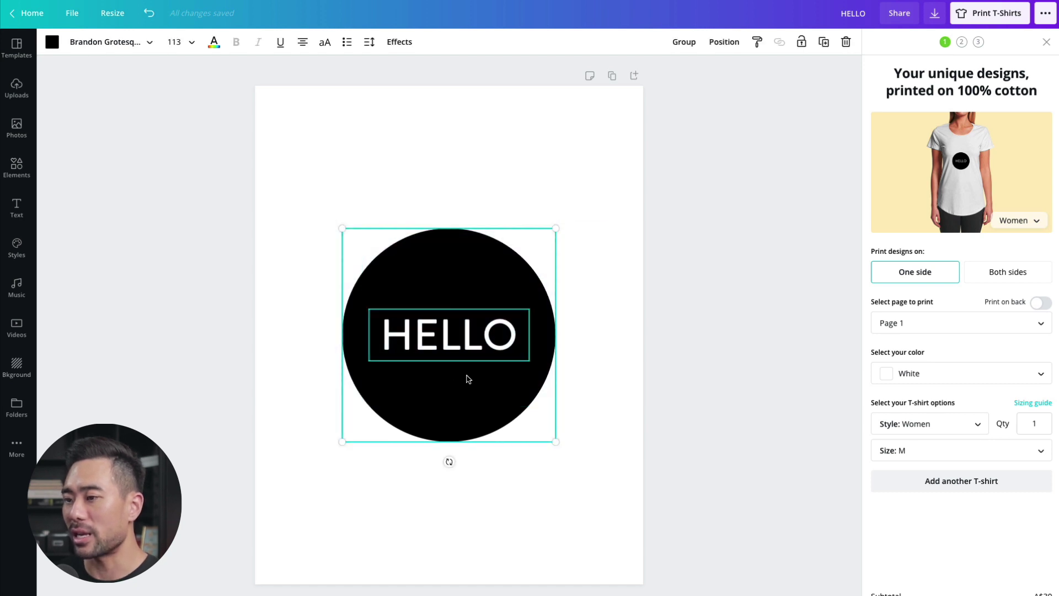
pyautogui.moveTo(466, 382); pyautogui.dragTo(502, 320)
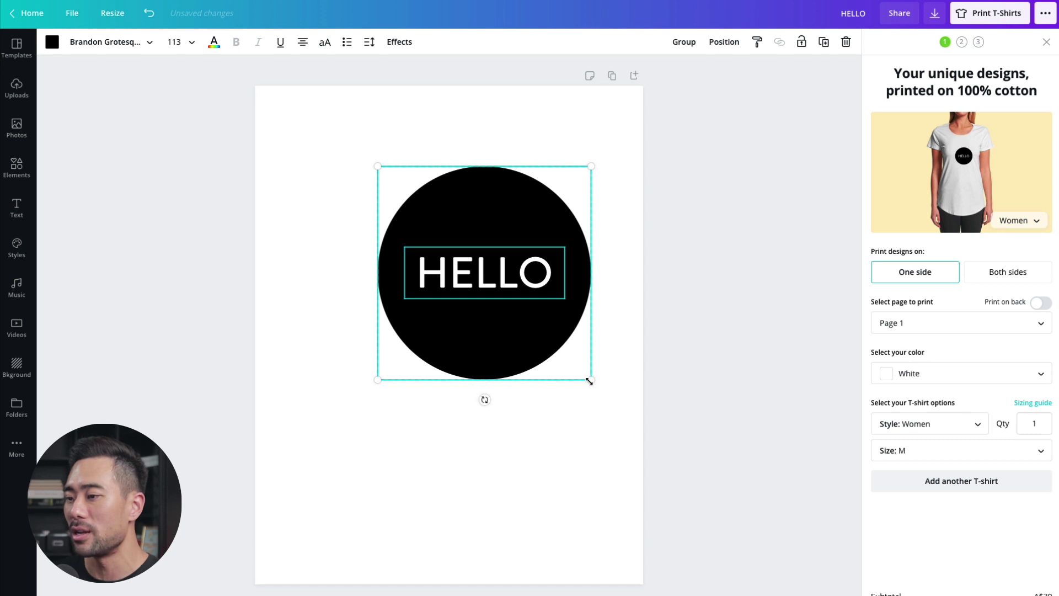
pyautogui.moveTo(589, 380); pyautogui.dragTo(502, 291)
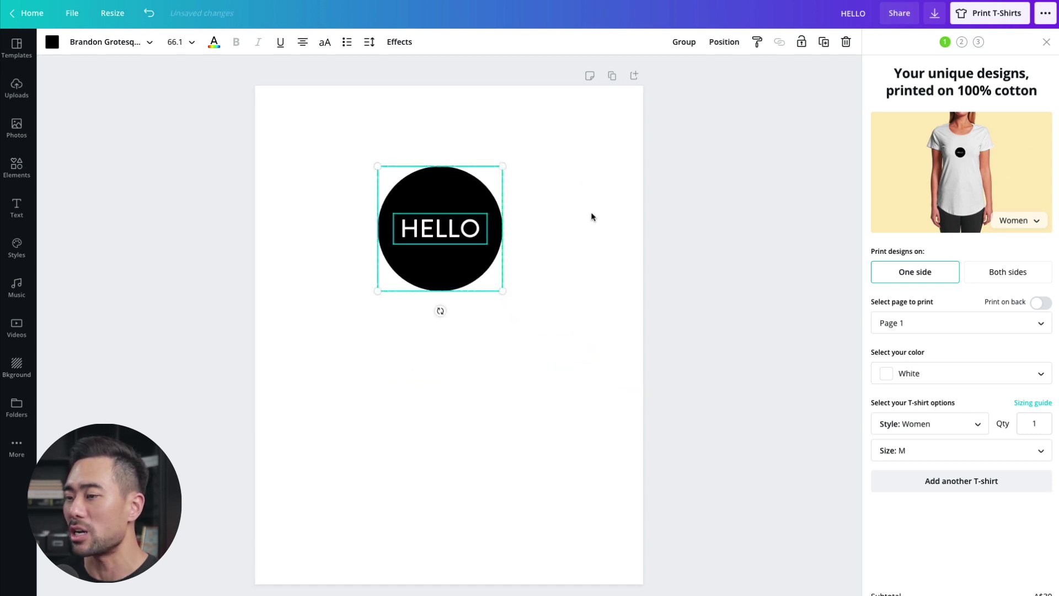
pyautogui.moveTo(460, 243); pyautogui.dragTo(574, 200)
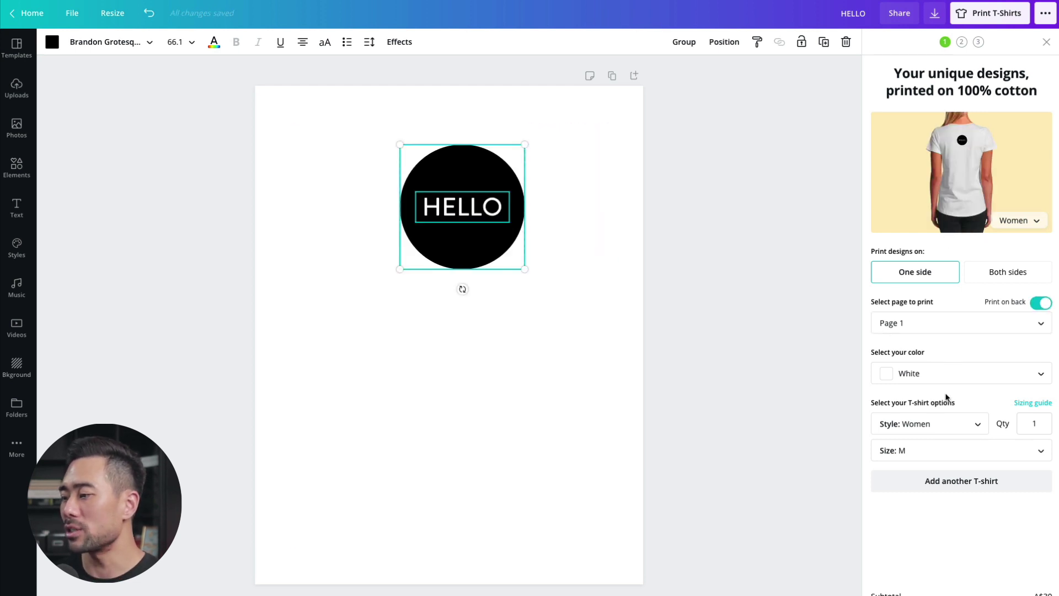
# Step: Set the T-shirt style to Men and print on one side only, not the back
pyautogui.click(940, 423)
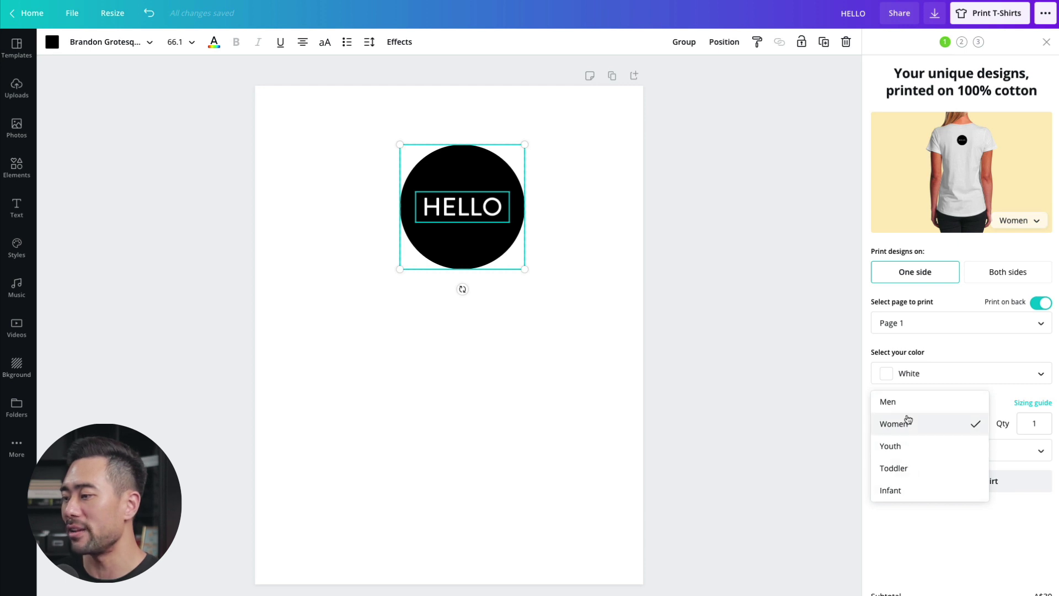
pyautogui.click(910, 407)
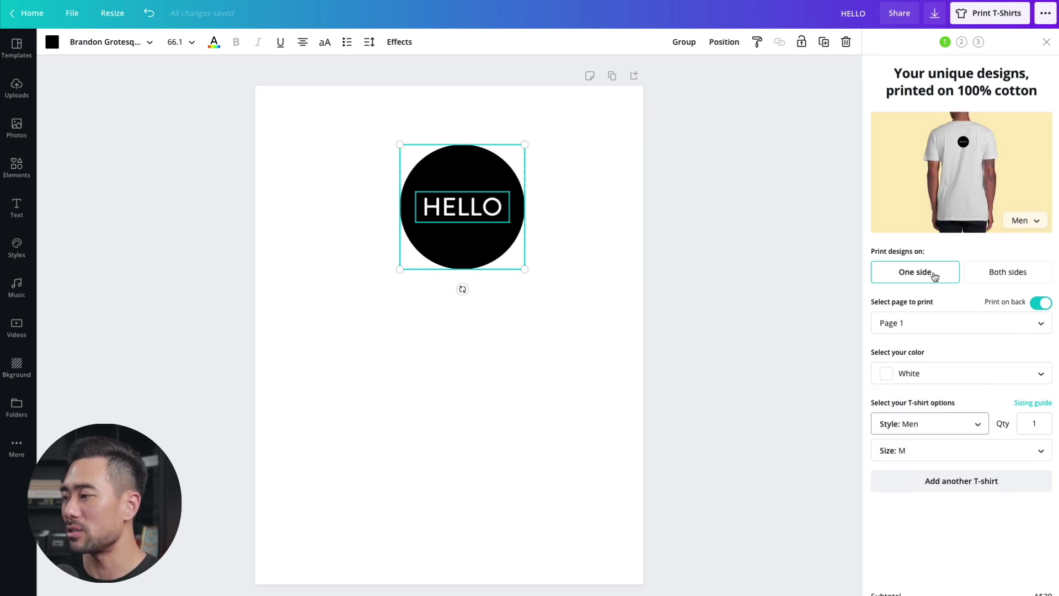
pyautogui.click(992, 301)
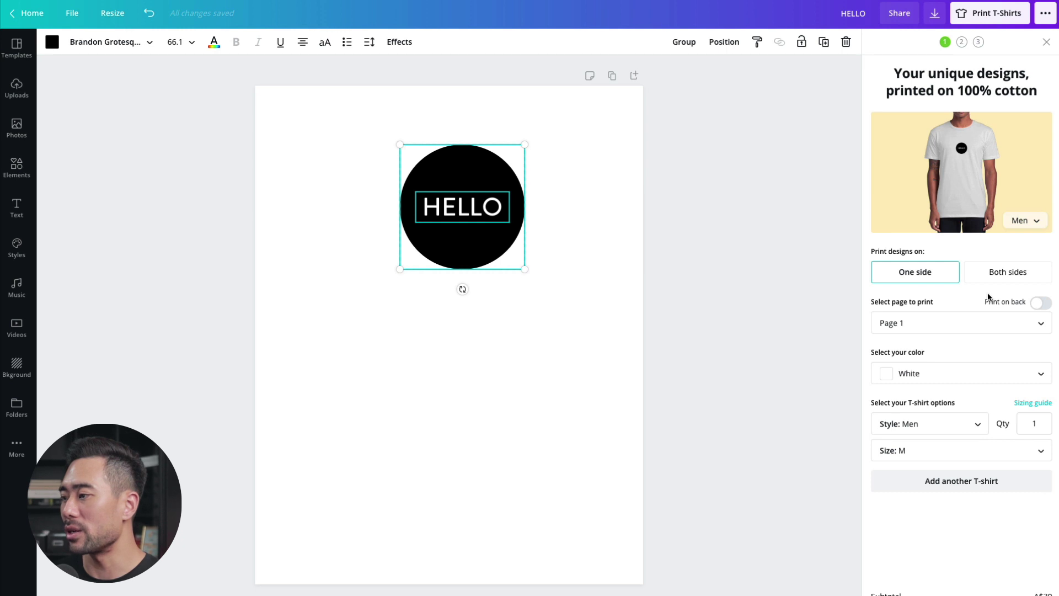
pyautogui.click(996, 281)
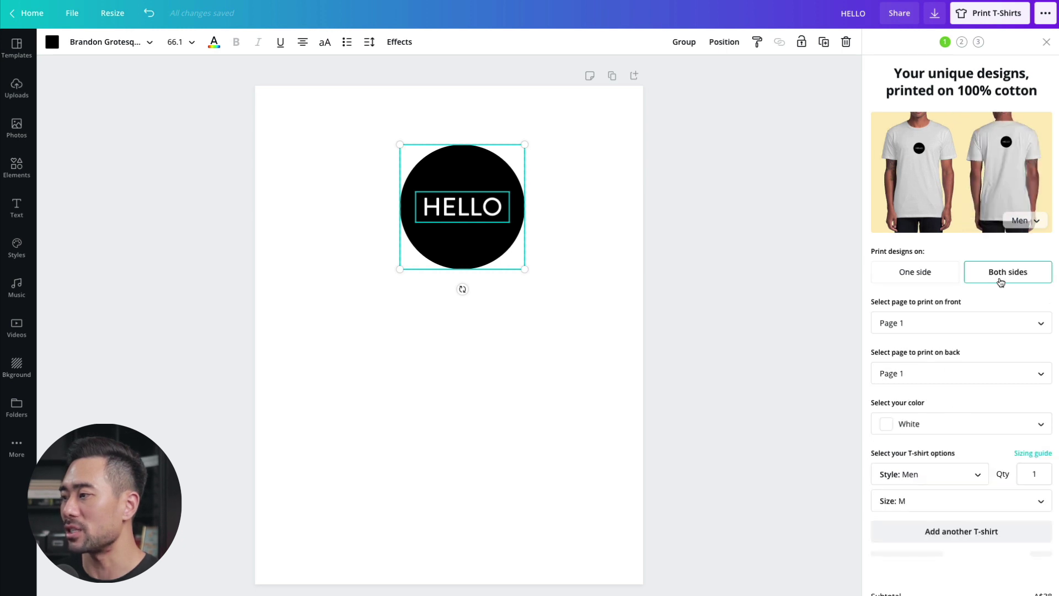
pyautogui.click(927, 279)
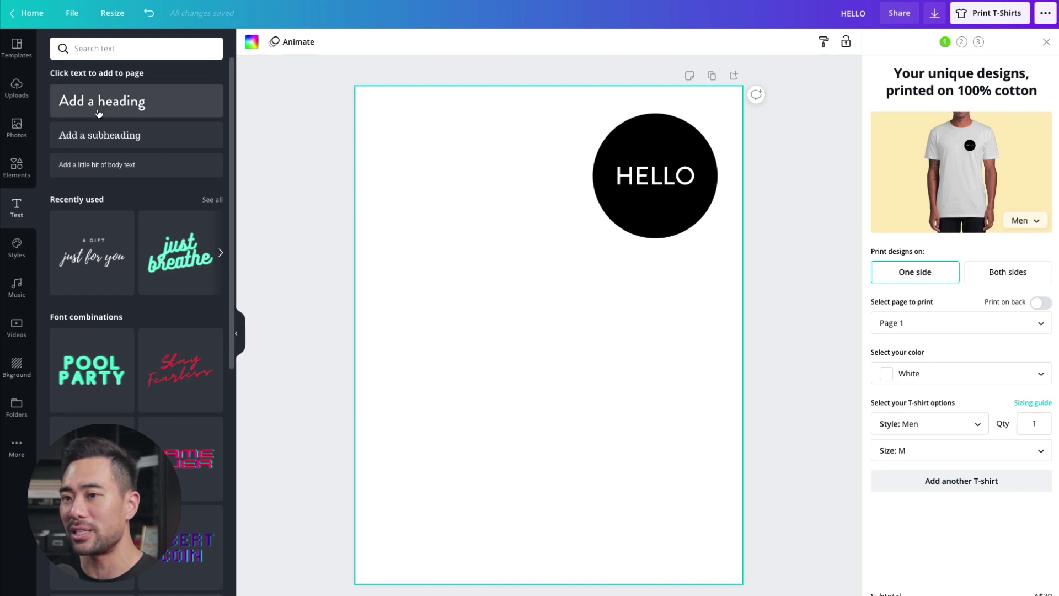
# Step: Set the order quantity to 1 shirt, bringing the subtotal to A$30
pyautogui.click(17, 164)
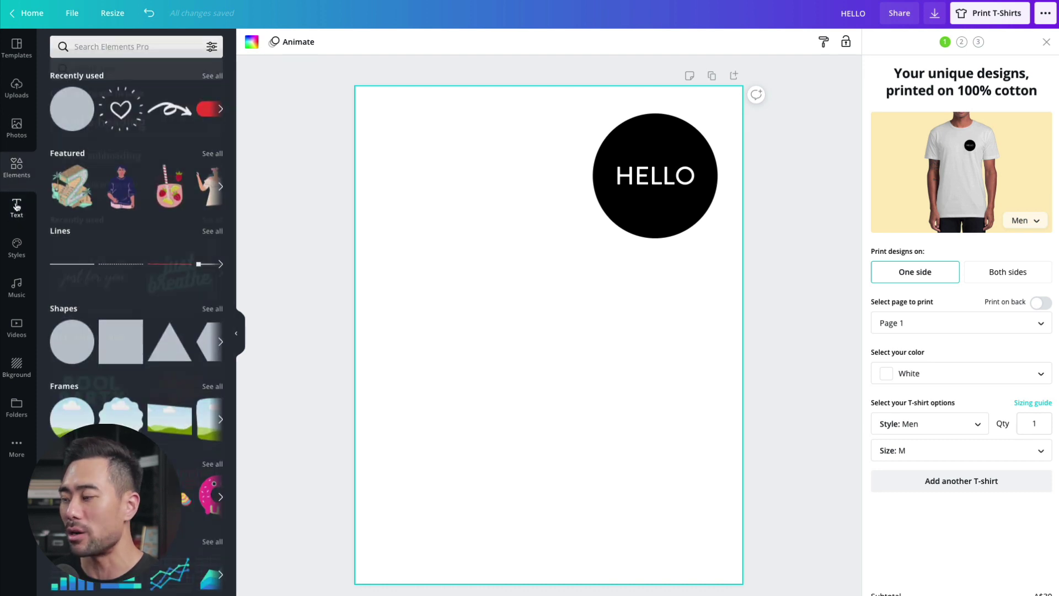
pyautogui.click(16, 207)
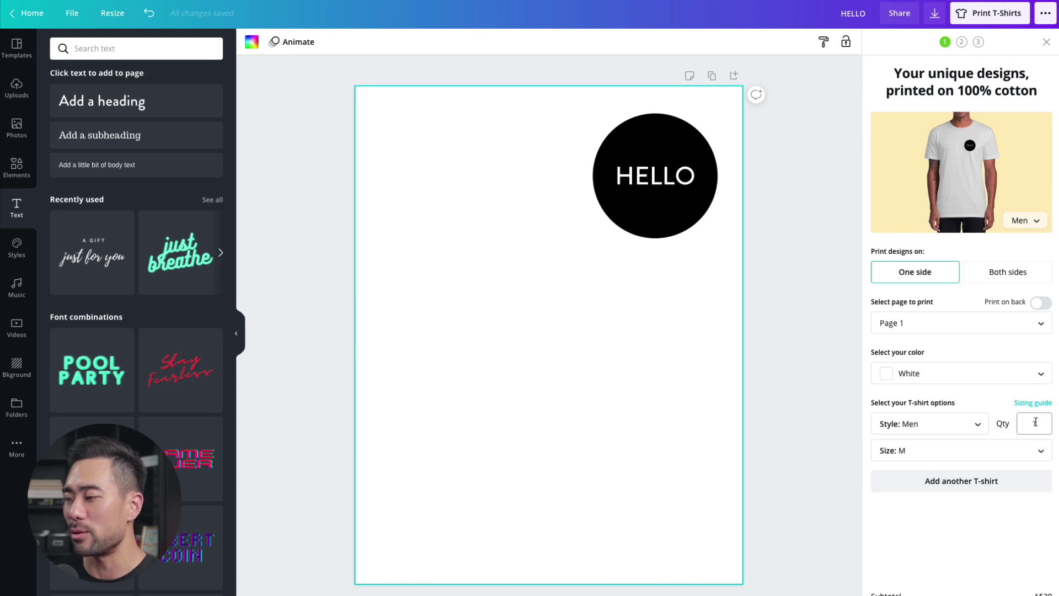
pyautogui.click(1035, 421)
pyautogui.write('1')
pyautogui.scroll(-1, 970, 435)
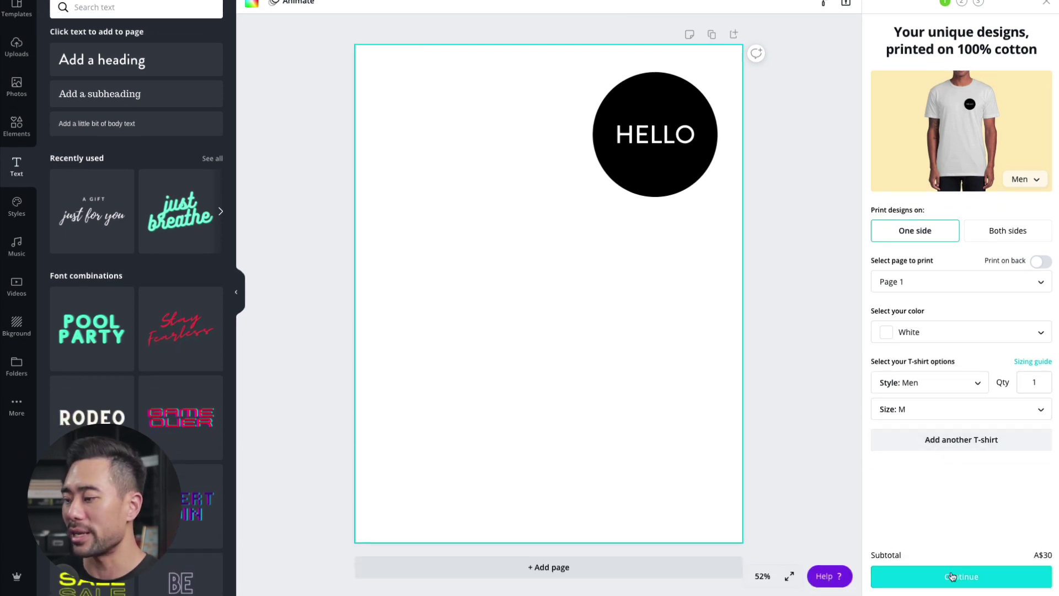
# Step: Continue to shipping and pick free Standard (3-5 days) delivery, keeping the total at A$30
pyautogui.click(951, 576)
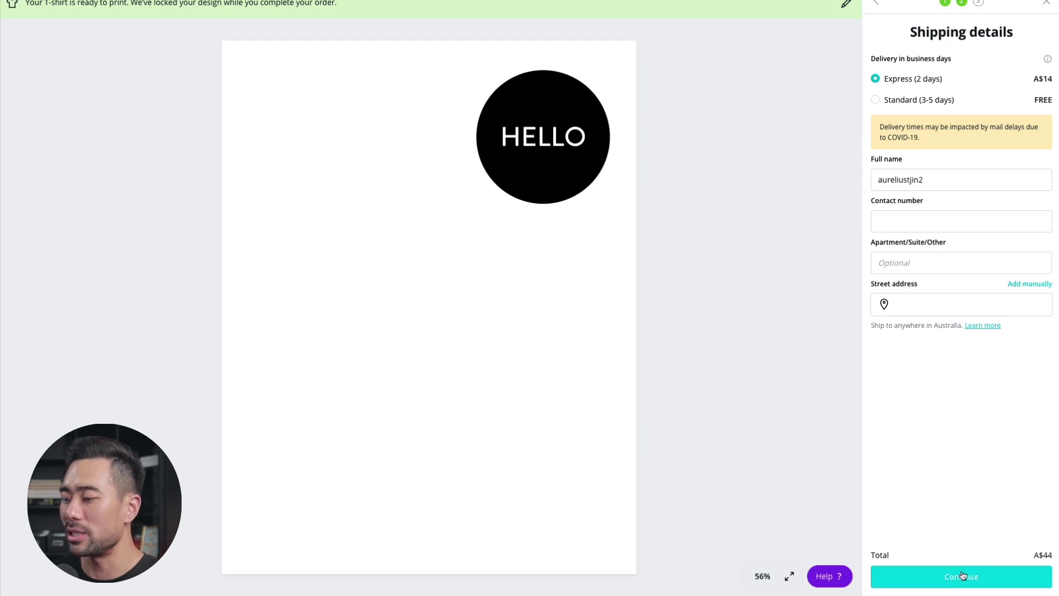
pyautogui.click(914, 107)
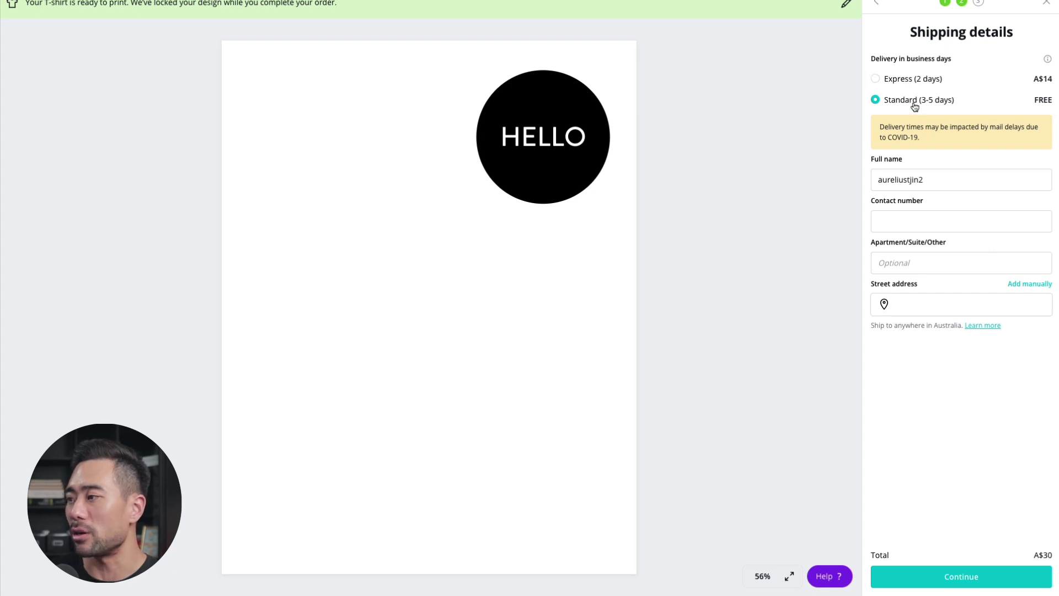